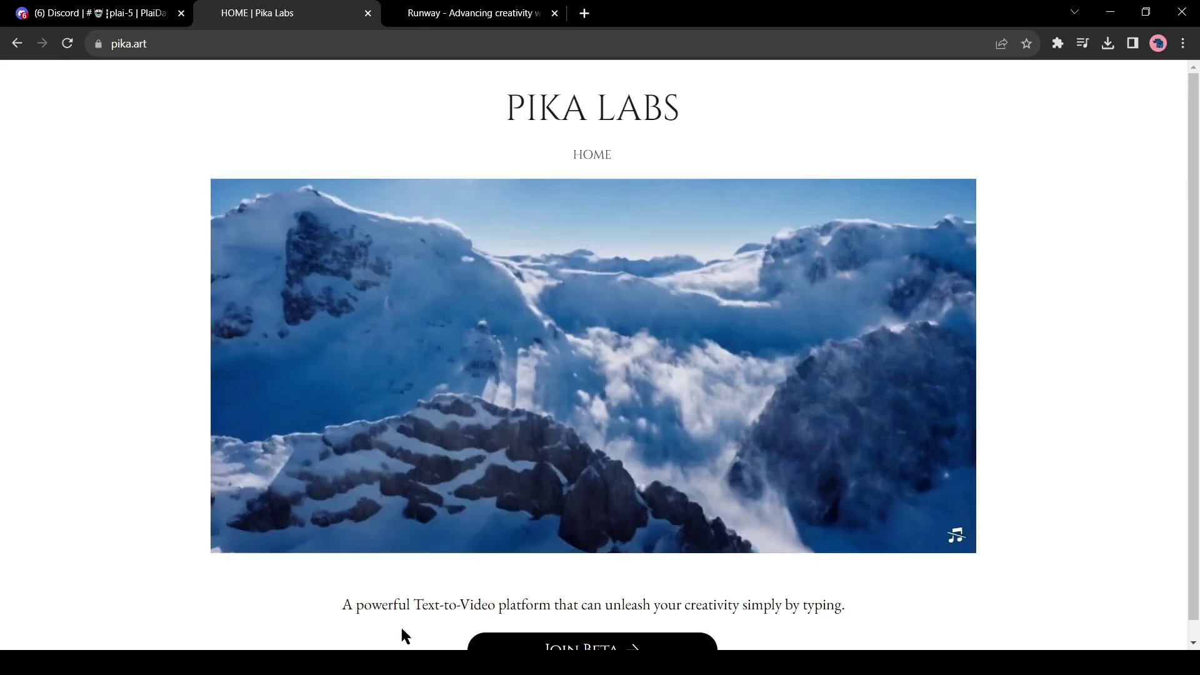
- Look over the PlaiDay home page, including its demo video and the links at its end
key(ctrl+Tab)
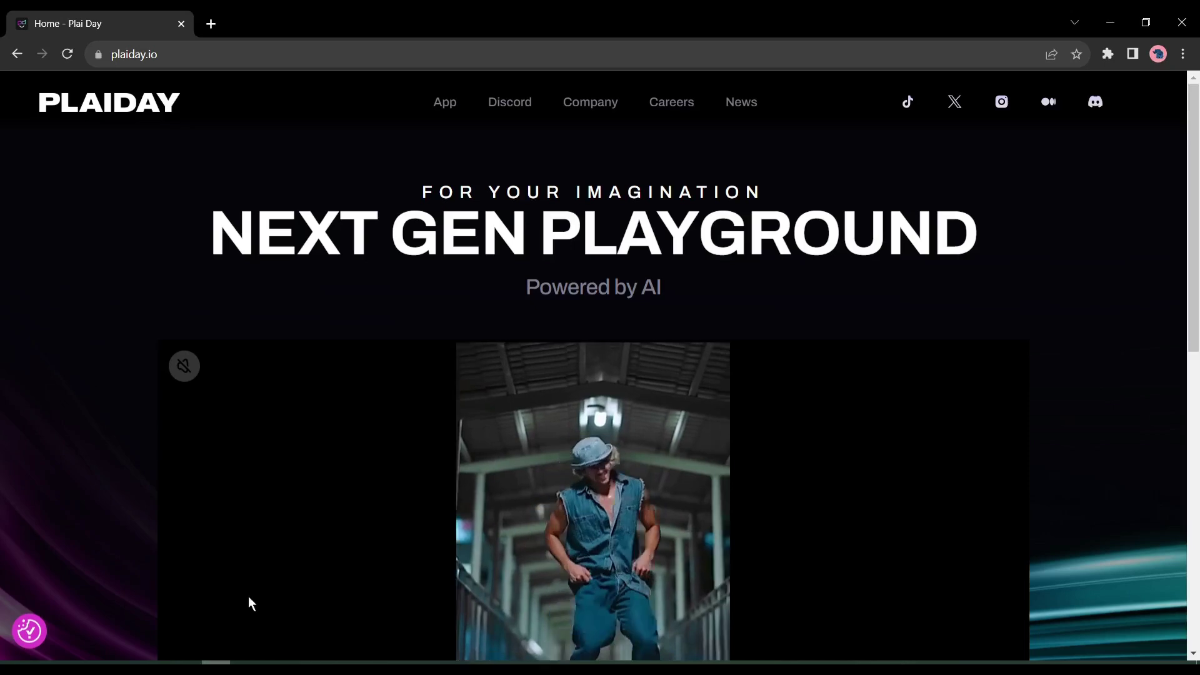
scroll(478, 385, down, 4)
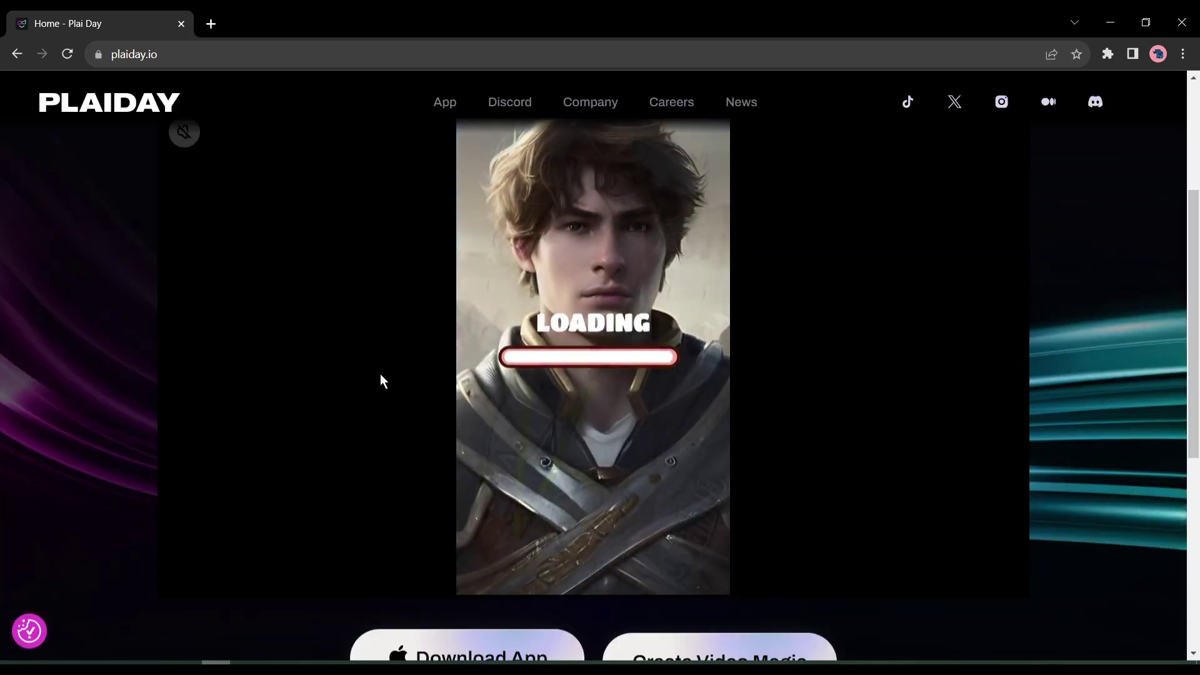
scroll(381, 375, down, 6)
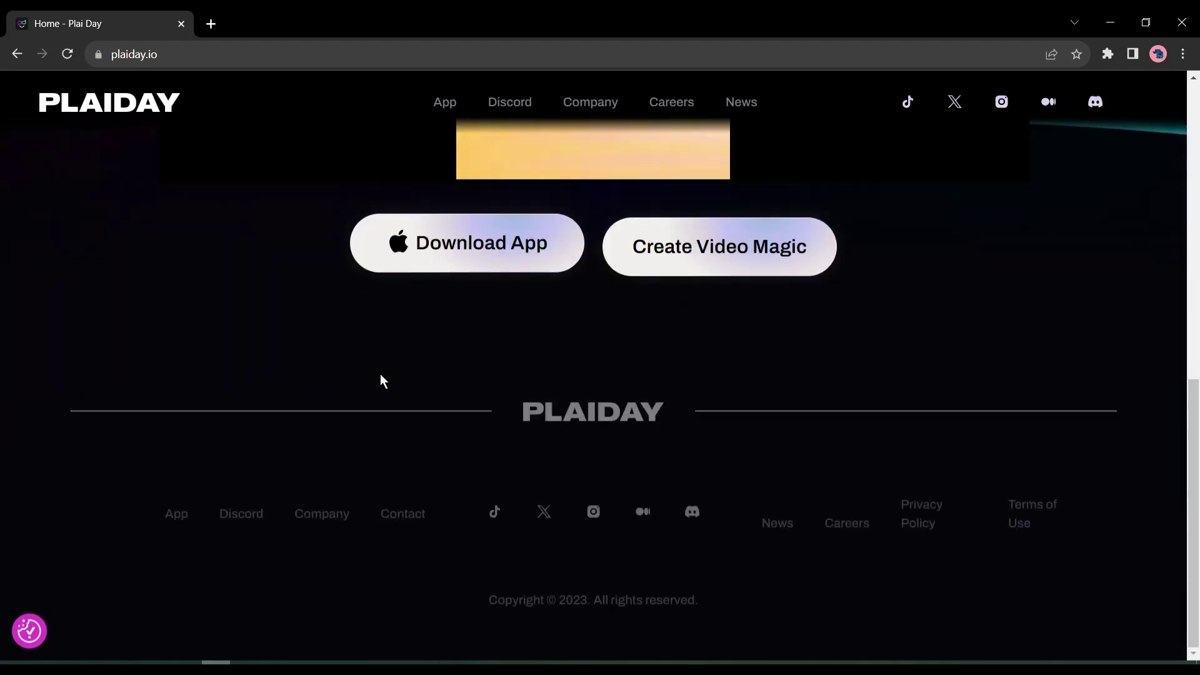
scroll(357, 367, up, 15)
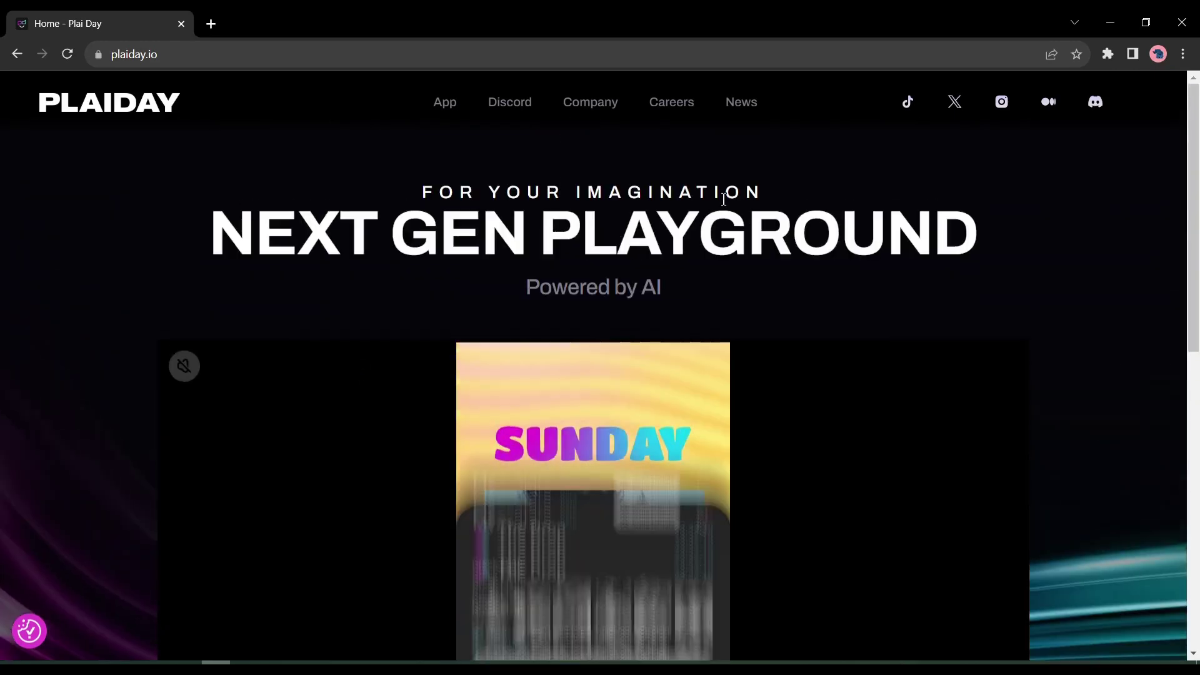
scroll(328, 275, down, 2)
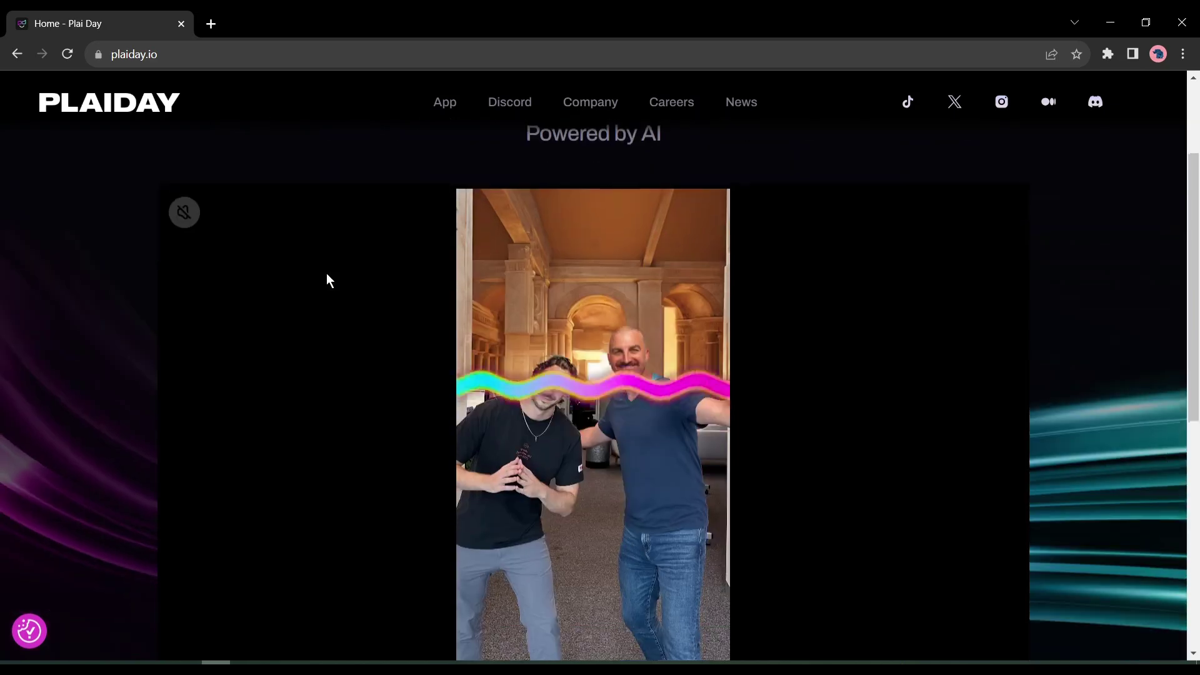
scroll(326, 280, down, 1)
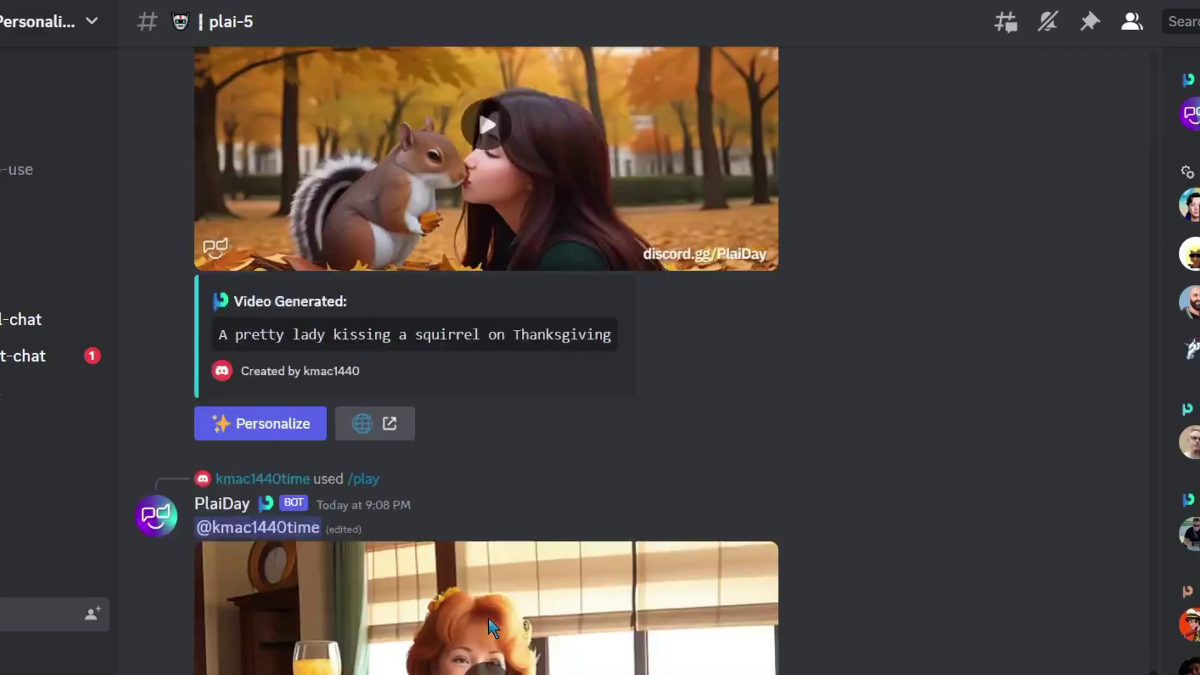
- Request personalized versions of the futuristic-city girl video and the retirement celebration video in the plai-5 channel
scroll(488, 619, up, 10)
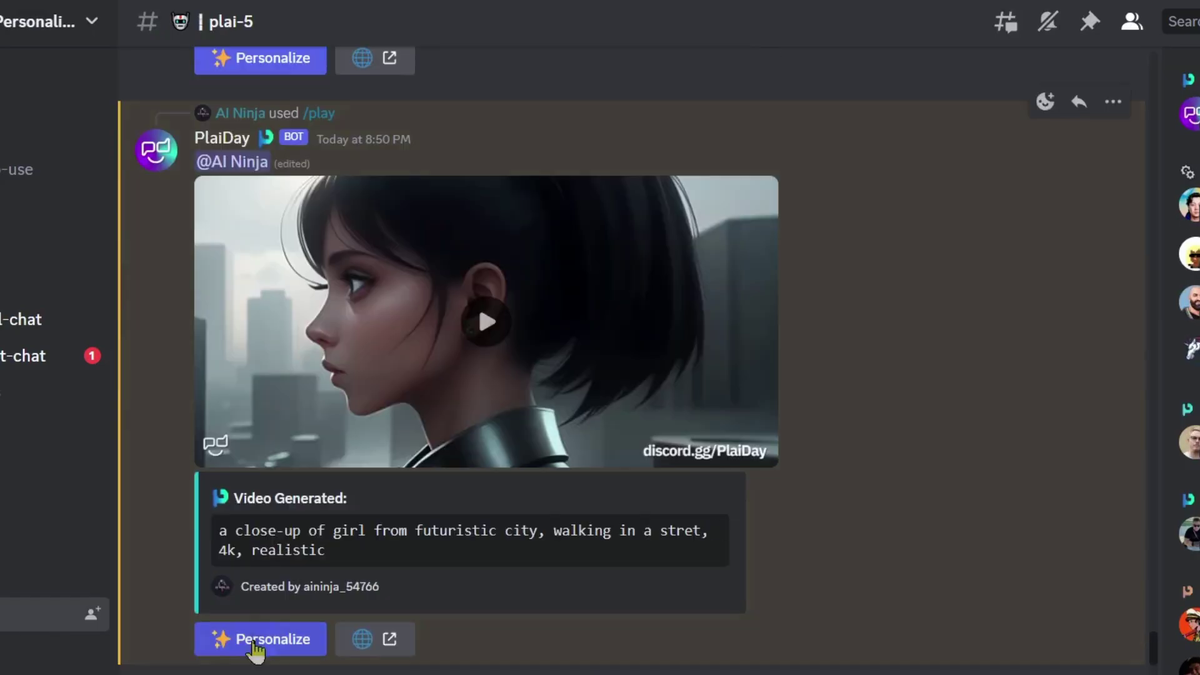
click(256, 638)
scroll(482, 431, down, 10)
drag(387, 662, 887, 663)
scroll(691, 573, up, 8)
scroll(913, 546, down, 2)
click(260, 511)
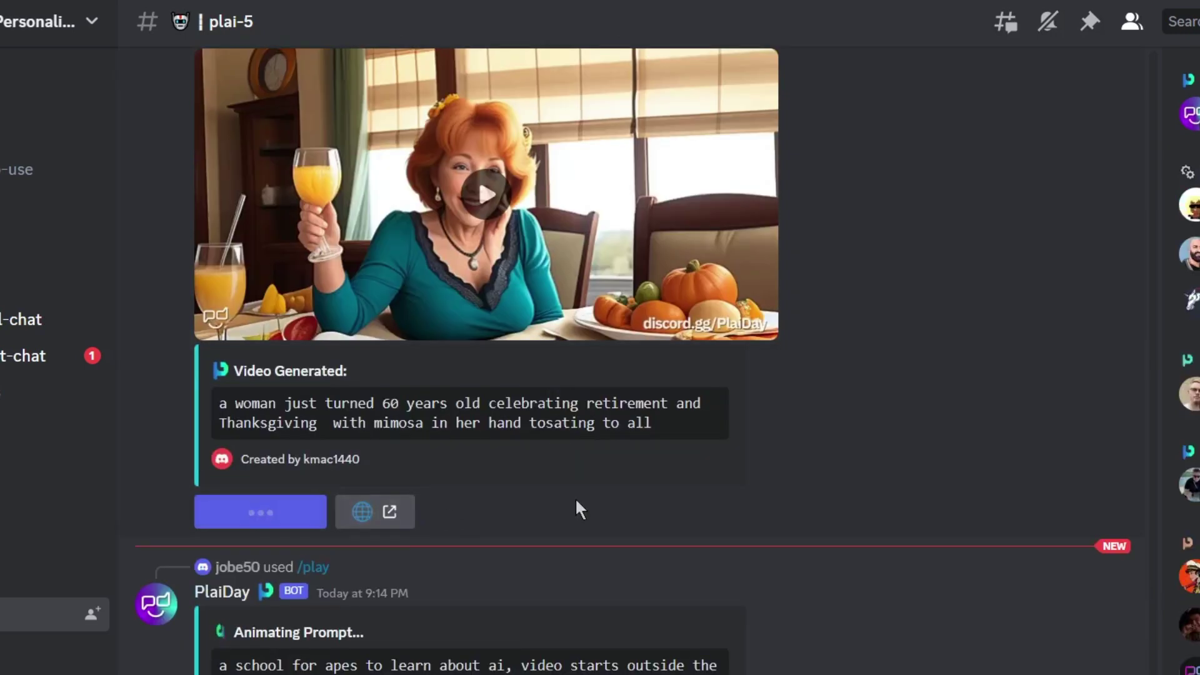
scroll(600, 550, down, 10)
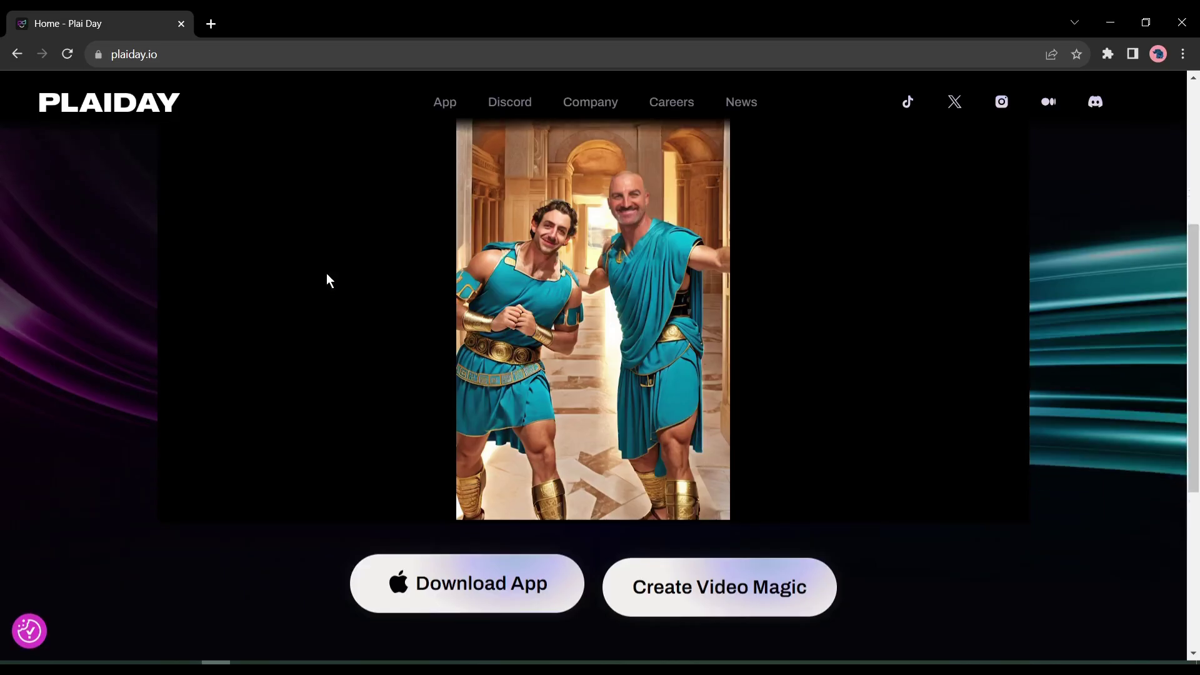
- Follow the PlaiDay home page's Create Video Magic link to the Discord server invitation
scroll(326, 275, down, 2)
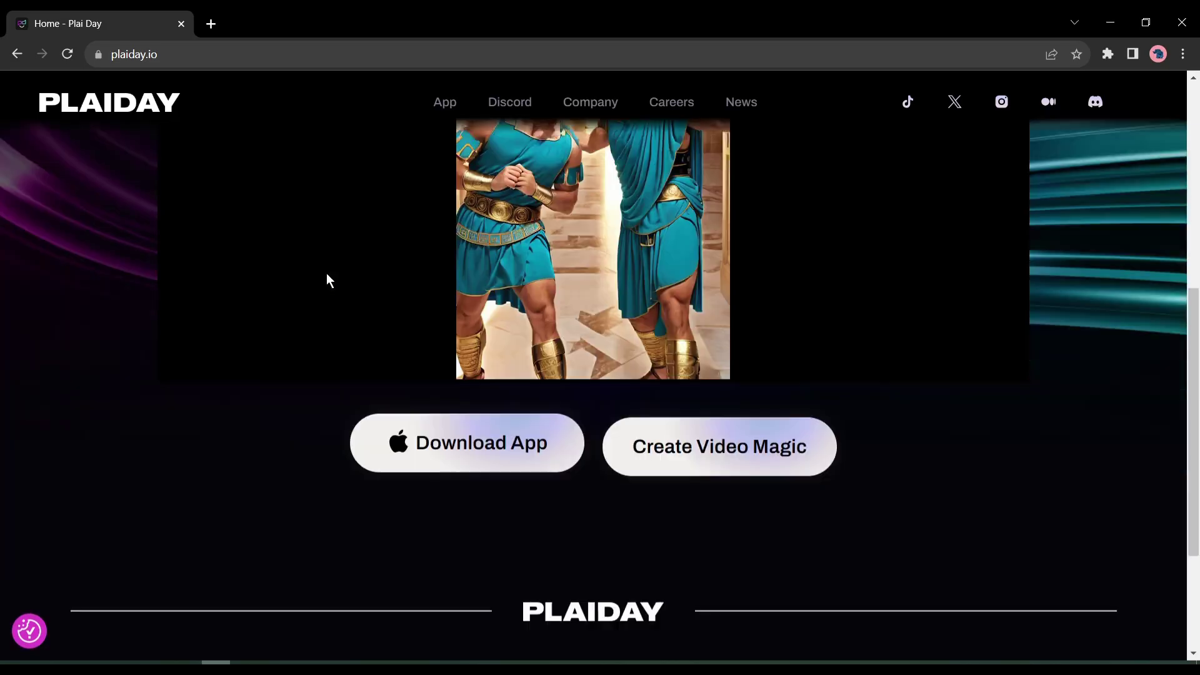
scroll(322, 367, down, 1)
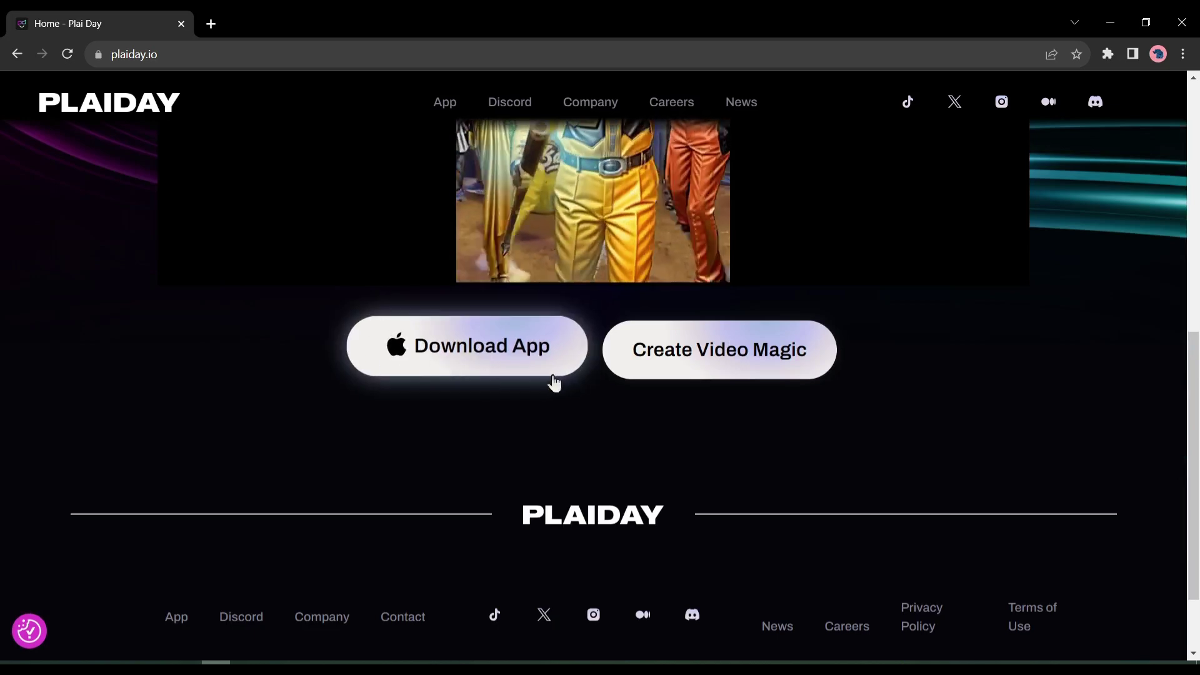
scroll(646, 320, up, 1)
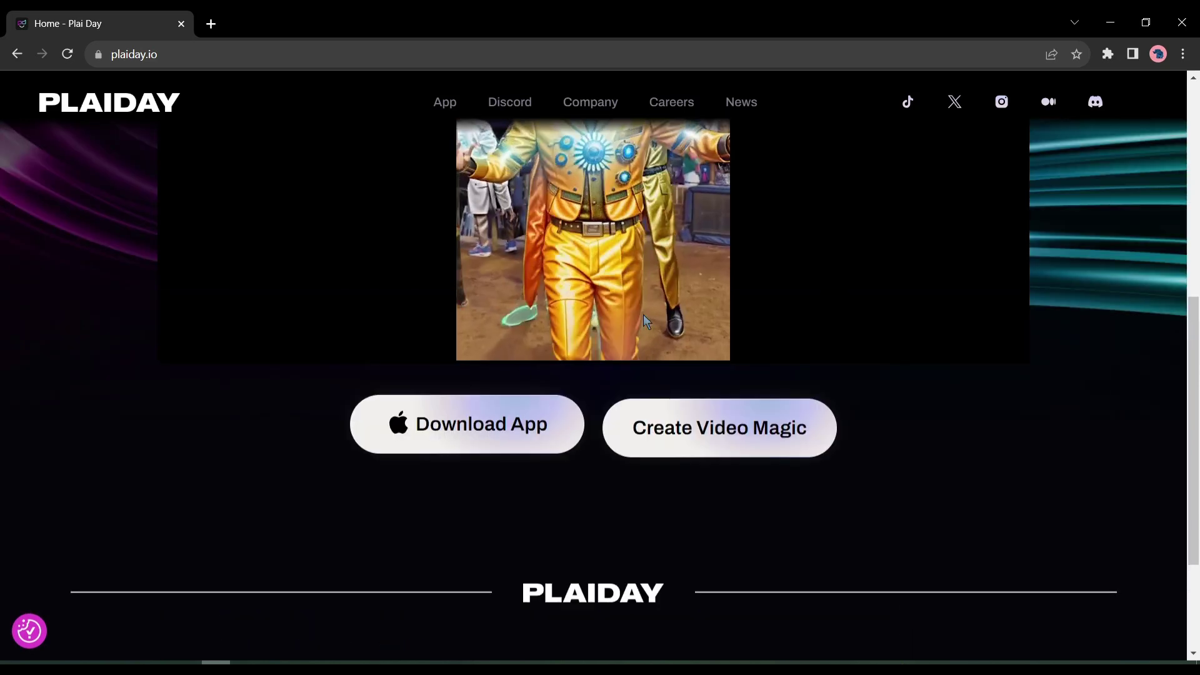
scroll(646, 320, up, 1)
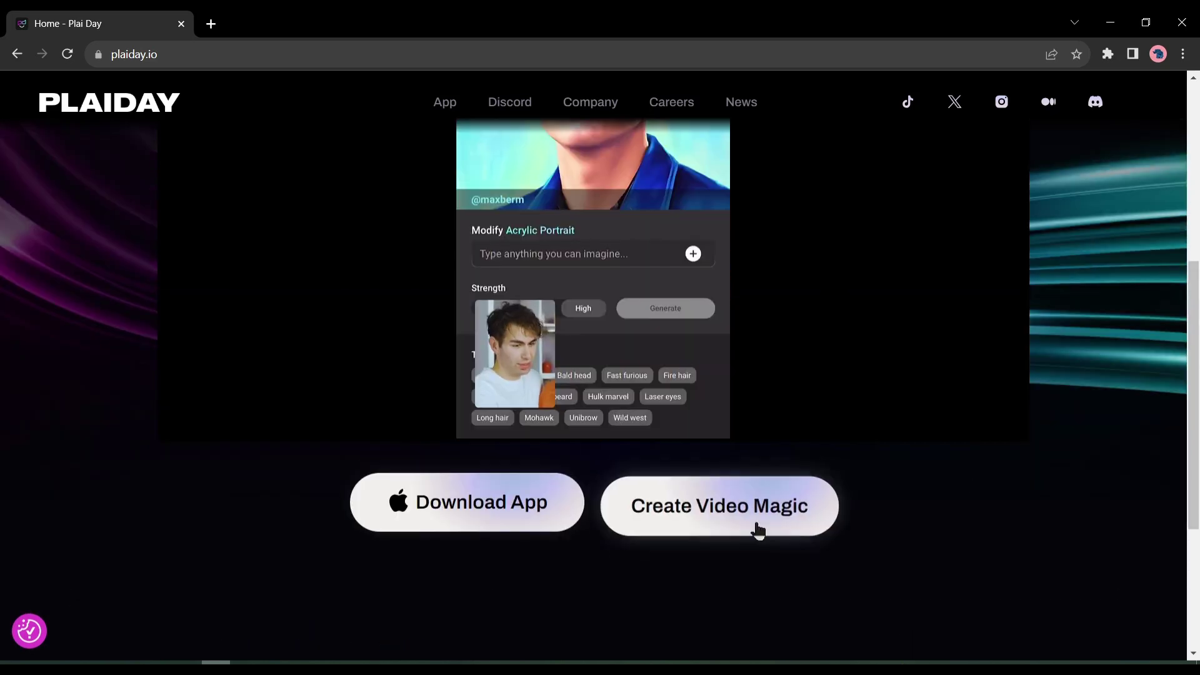
click(829, 517)
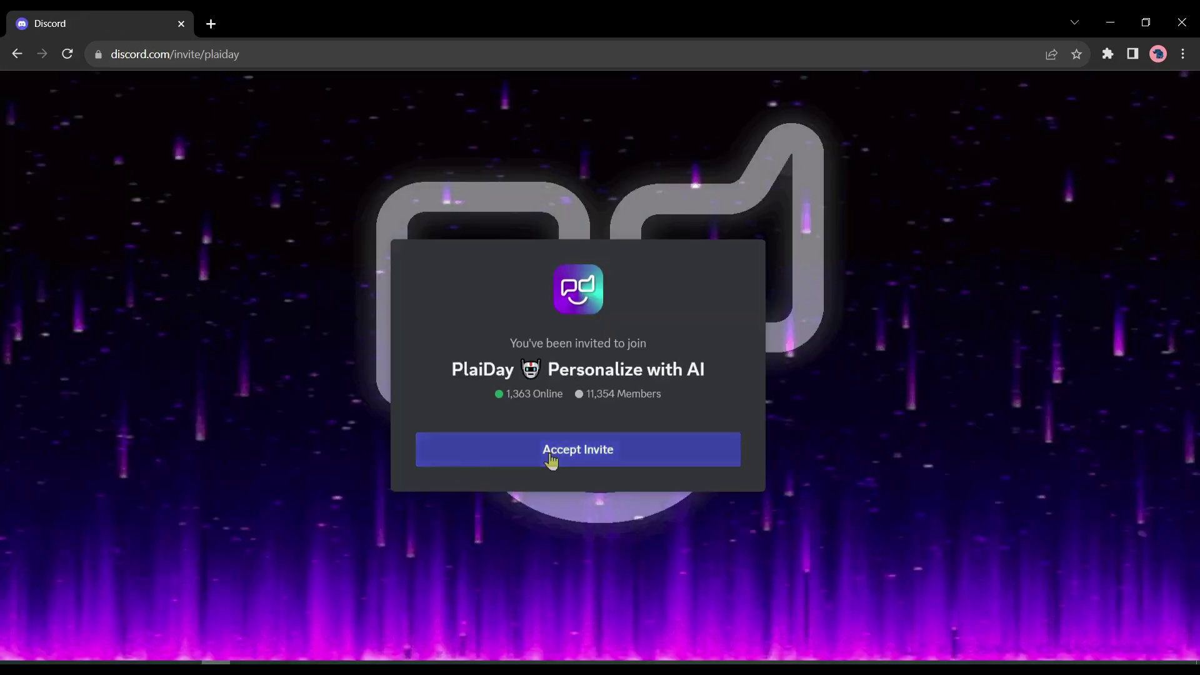
- Join the PlaiDay Discord server, accepting the invitation, the bot access question and the server rules
click(548, 452)
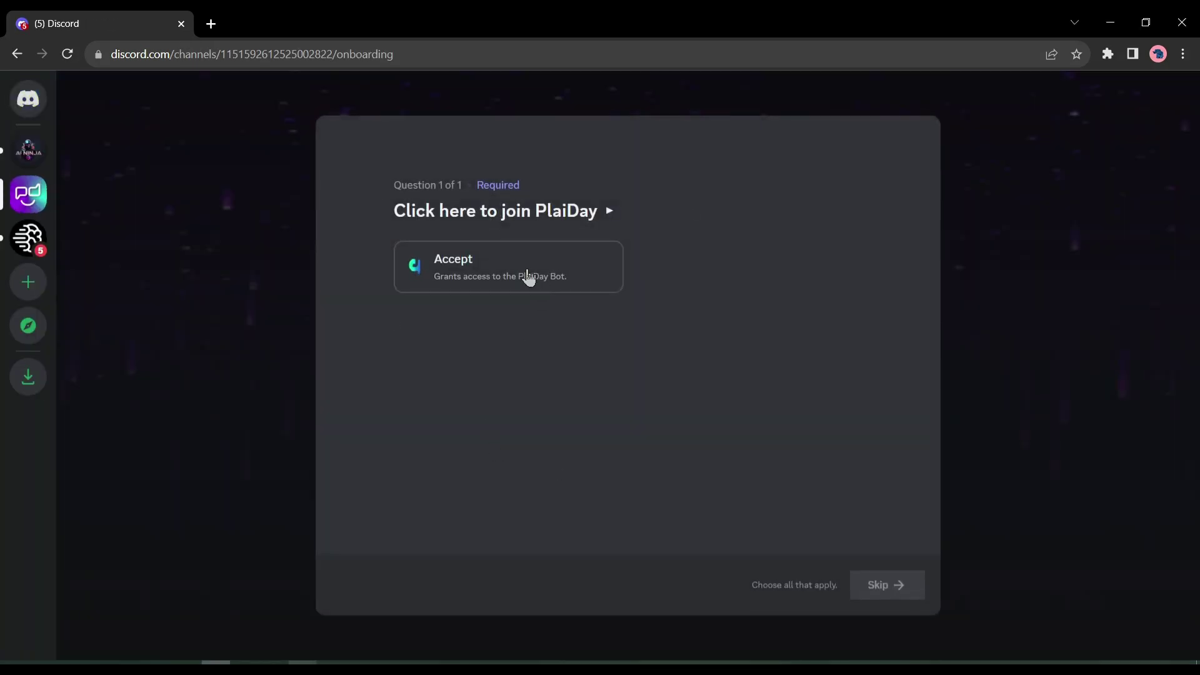
click(528, 278)
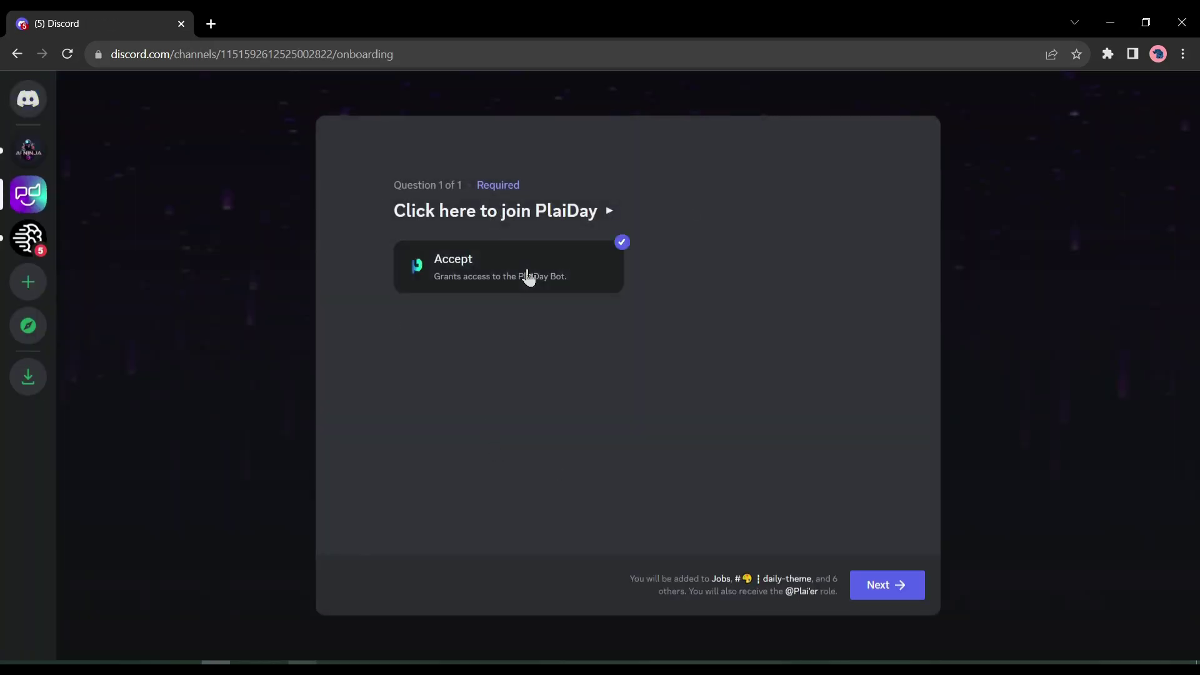
click(898, 589)
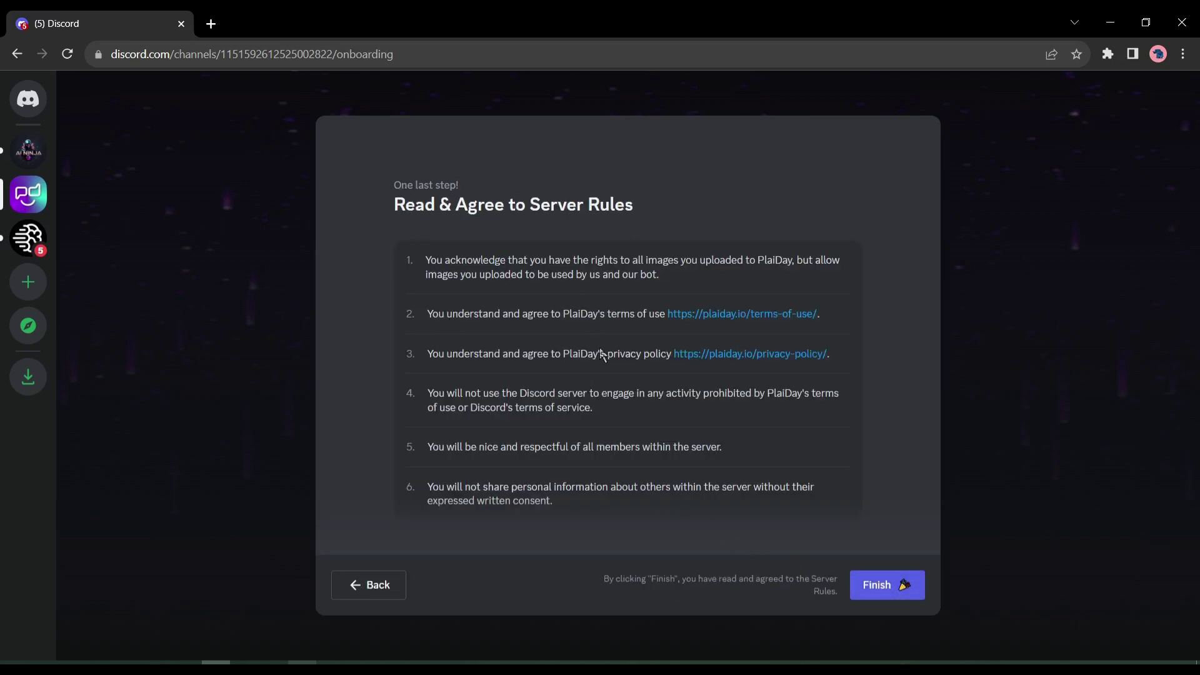
click(898, 592)
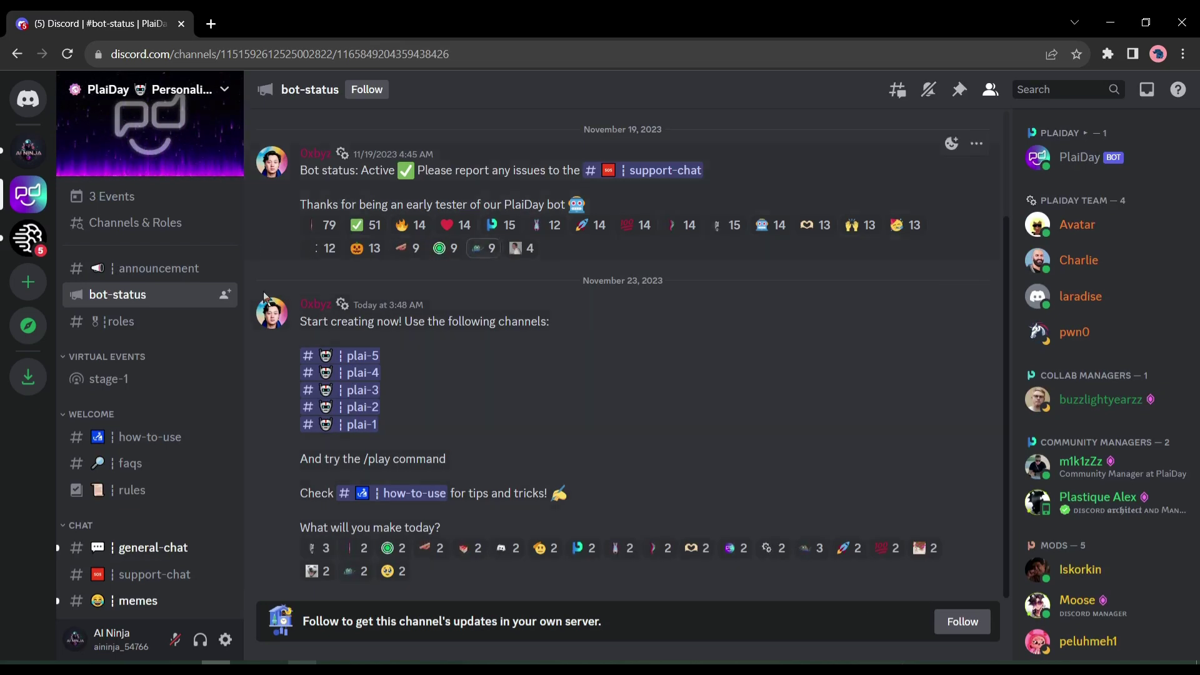
- Read the bot-status notice and the how-to-use channel's instructions for the /play command and the Personalize feature
drag(308, 174, 553, 179)
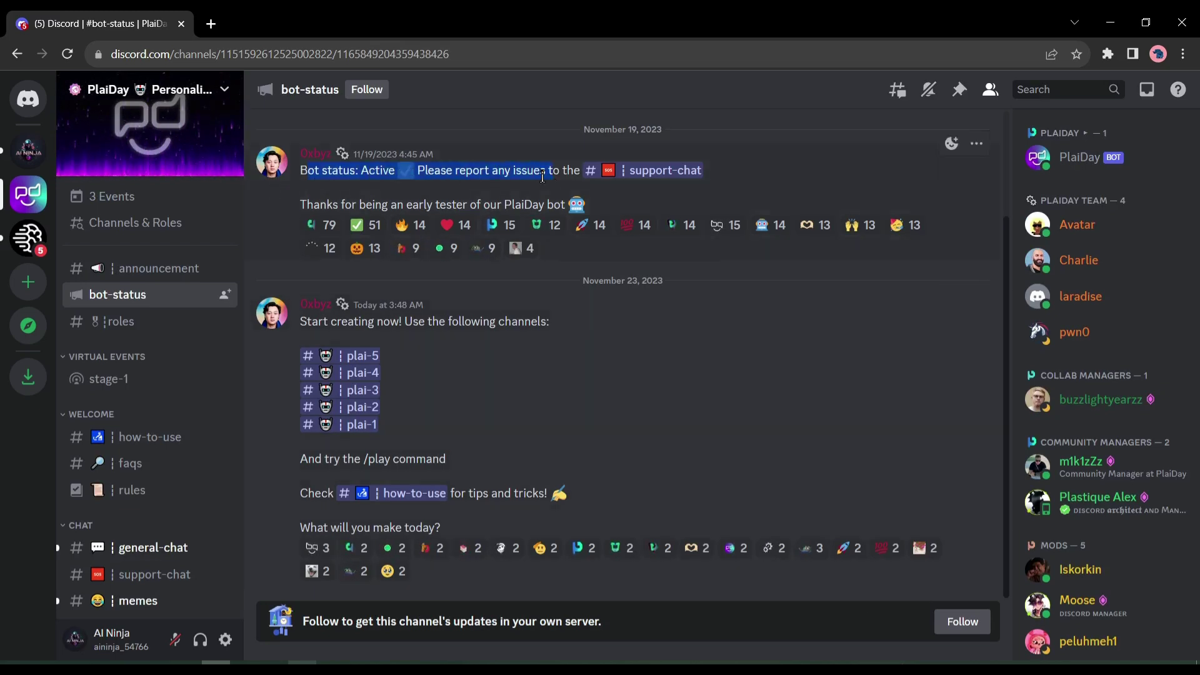
click(542, 177)
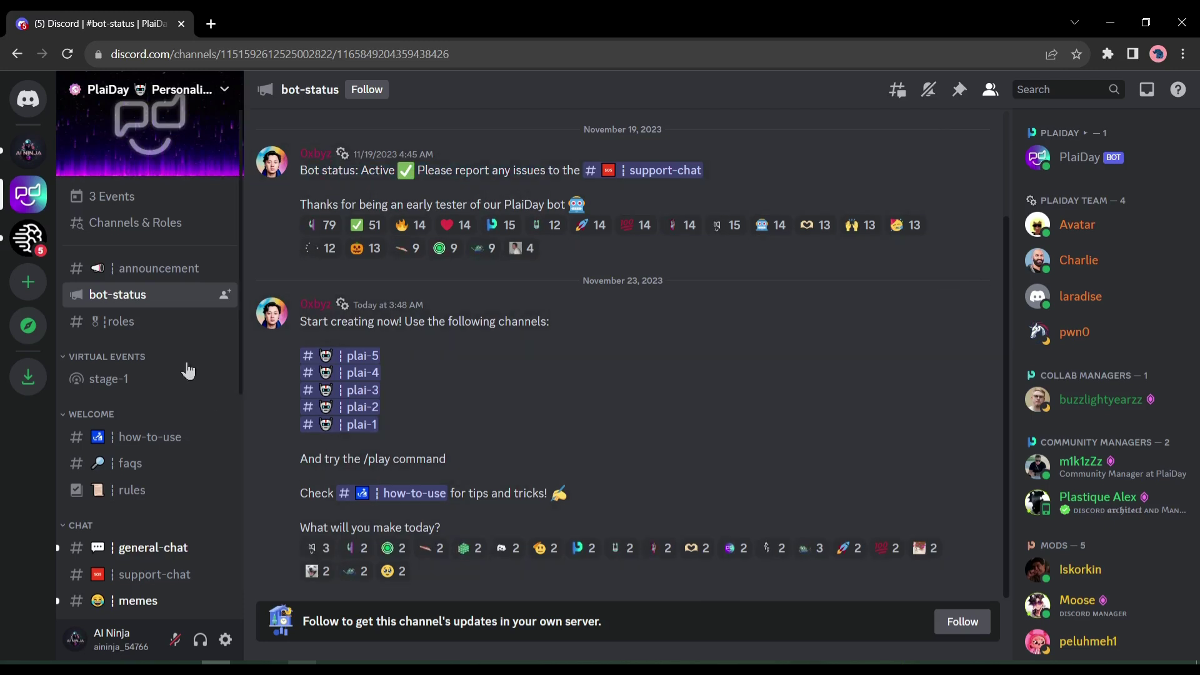
click(157, 448)
scroll(392, 399, up, 5)
scroll(405, 431, down, 5)
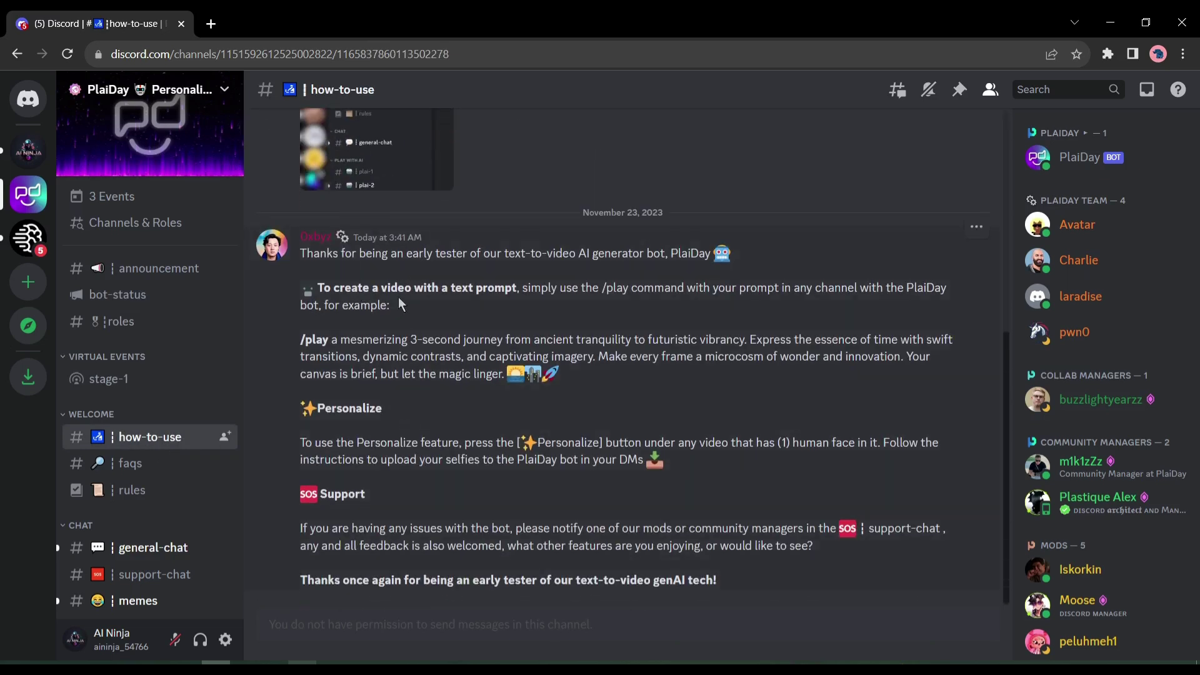
click(595, 286)
drag(604, 293, 879, 295)
click(304, 356)
drag(490, 338, 753, 341)
click(401, 413)
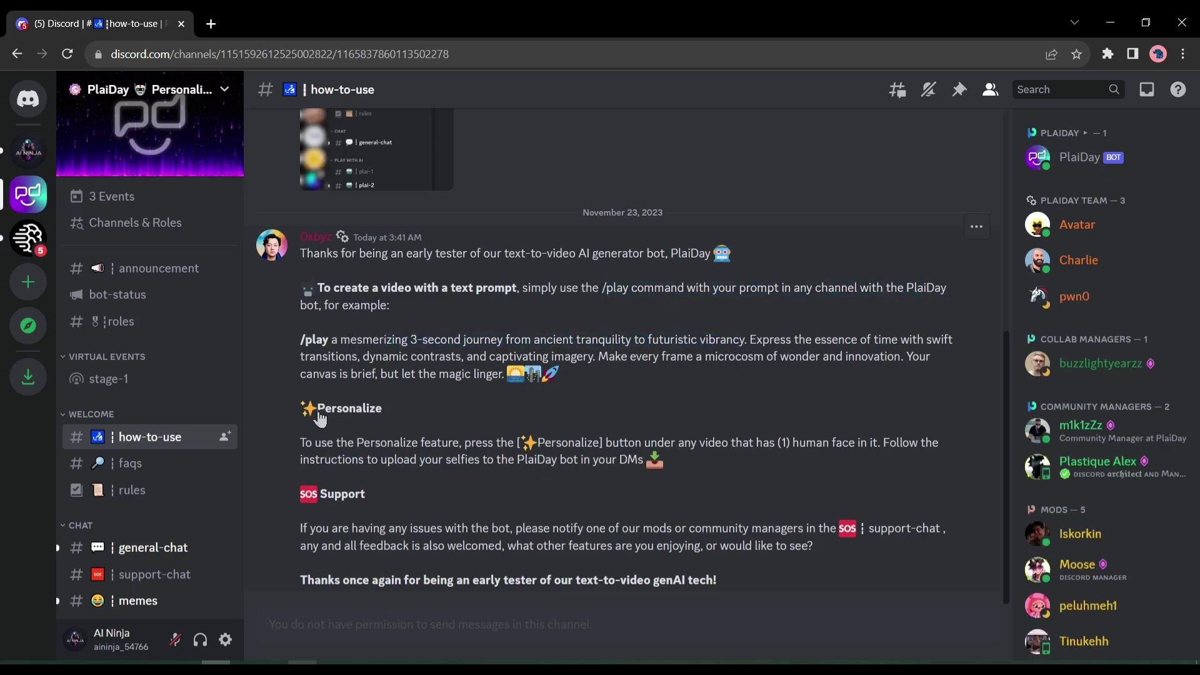
drag(647, 444, 883, 445)
click(425, 516)
- Read the faqs channel, focusing on how to upload selfies and use the personalization feature
click(156, 465)
scroll(377, 361, up, 2)
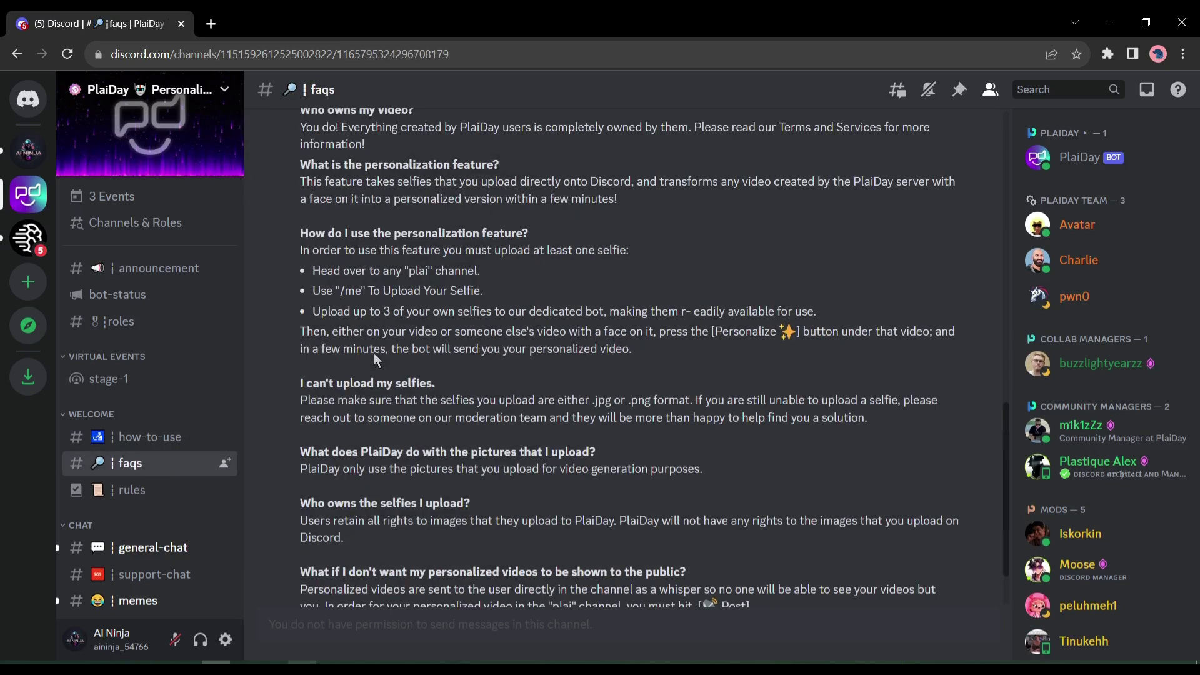
scroll(322, 266, up, 12)
scroll(452, 265, down, 5)
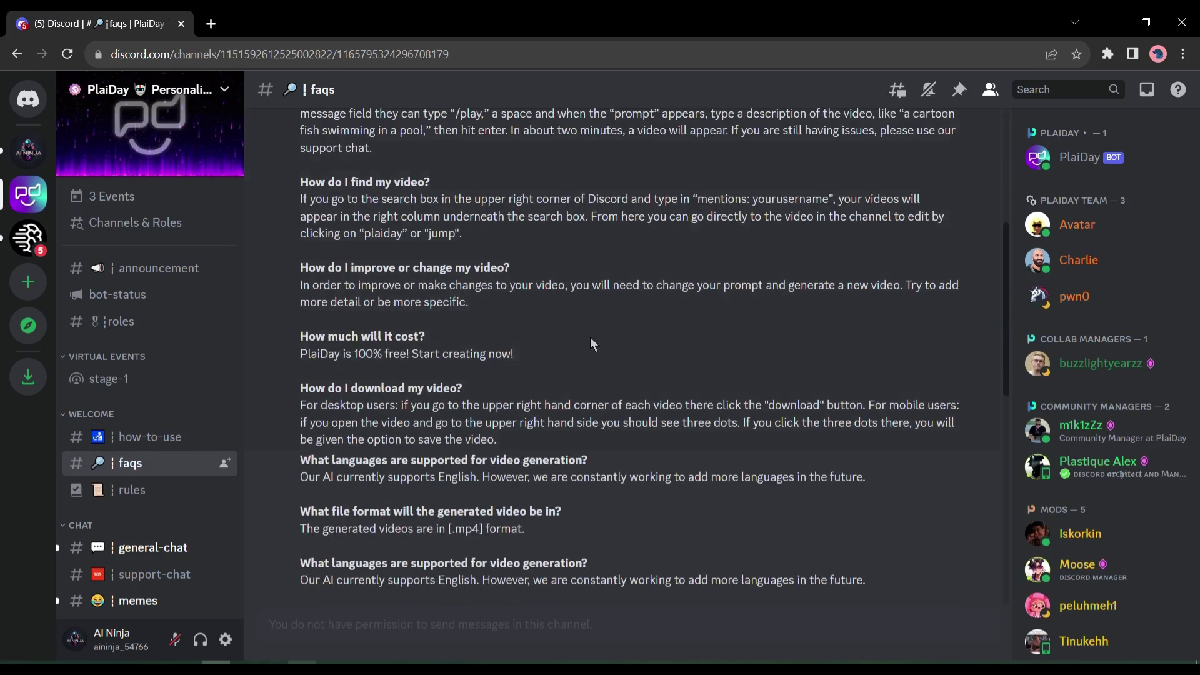
scroll(505, 338, down, 8)
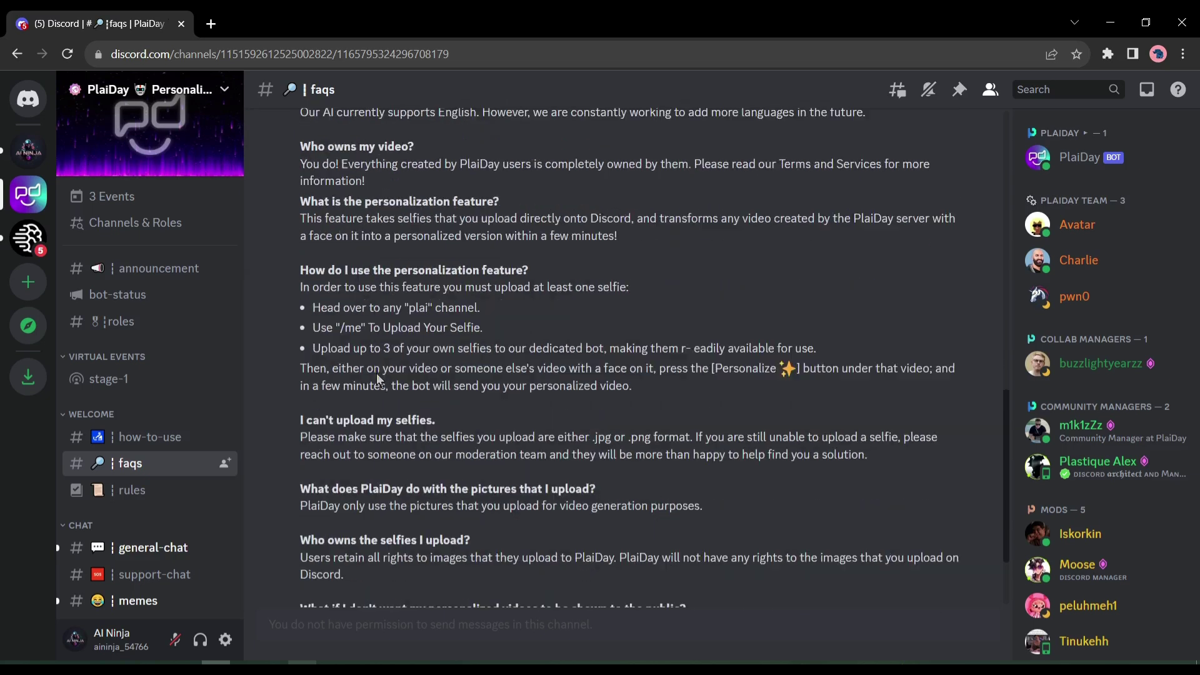
triple_click(406, 348)
click(677, 375)
scroll(493, 416, down, 2)
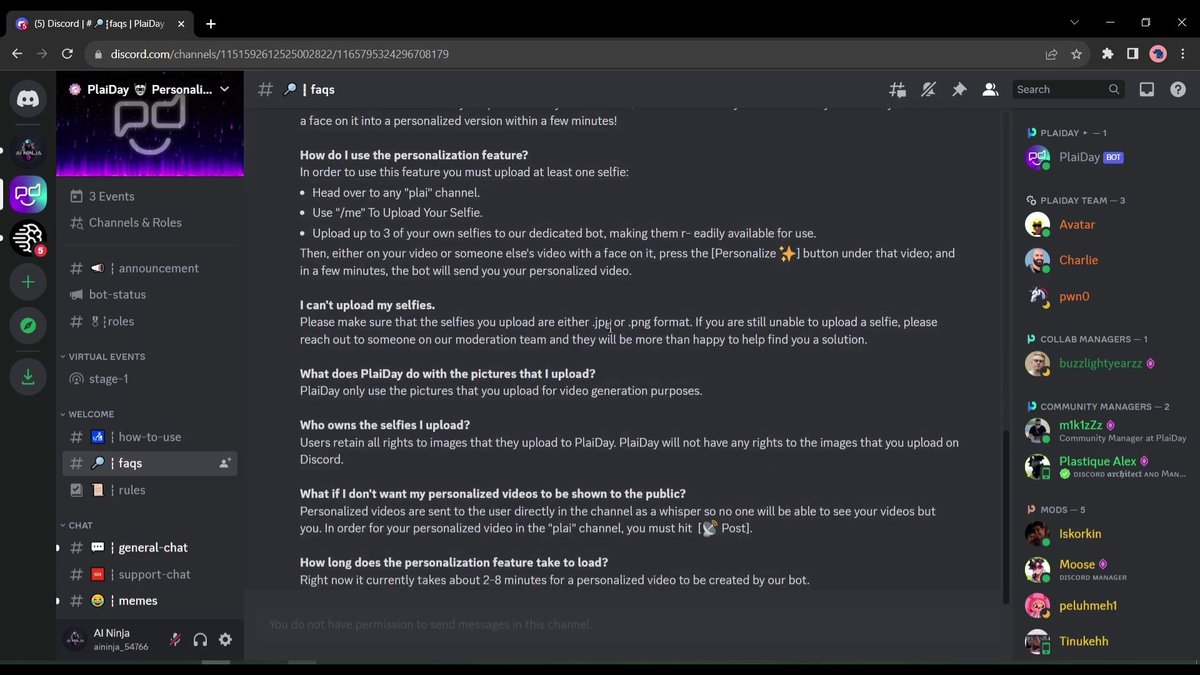
- Open the plai-5 channel in the Play with AI group
scroll(231, 488, down, 3)
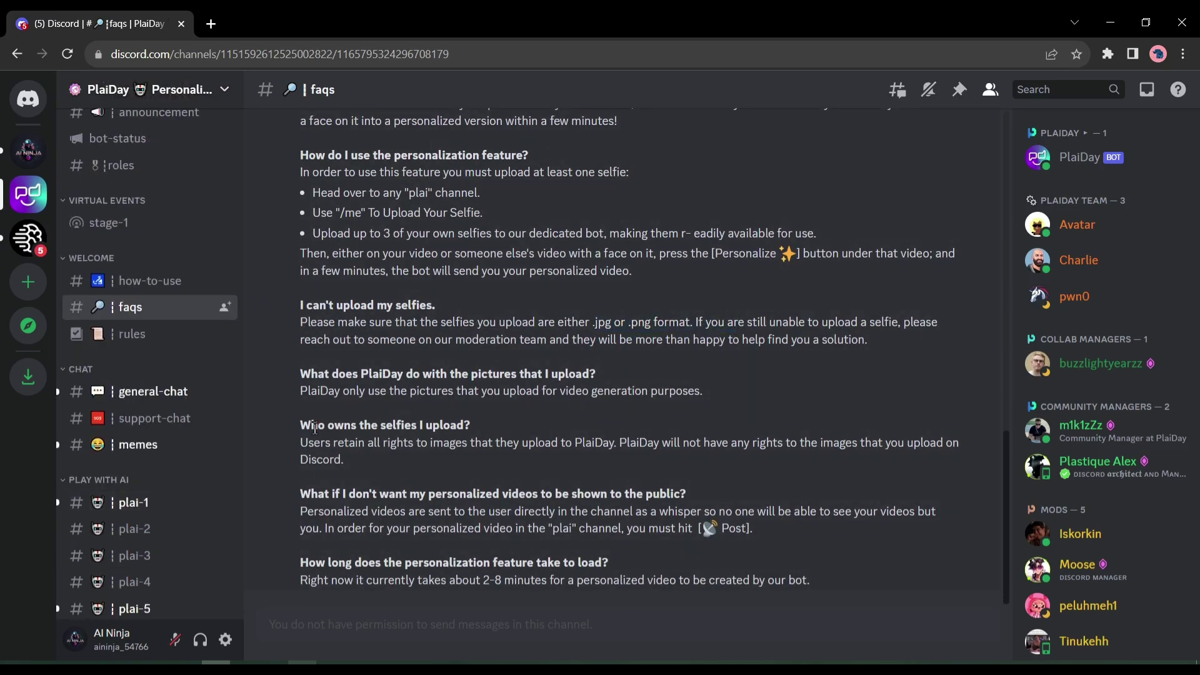
scroll(188, 438, down, 2)
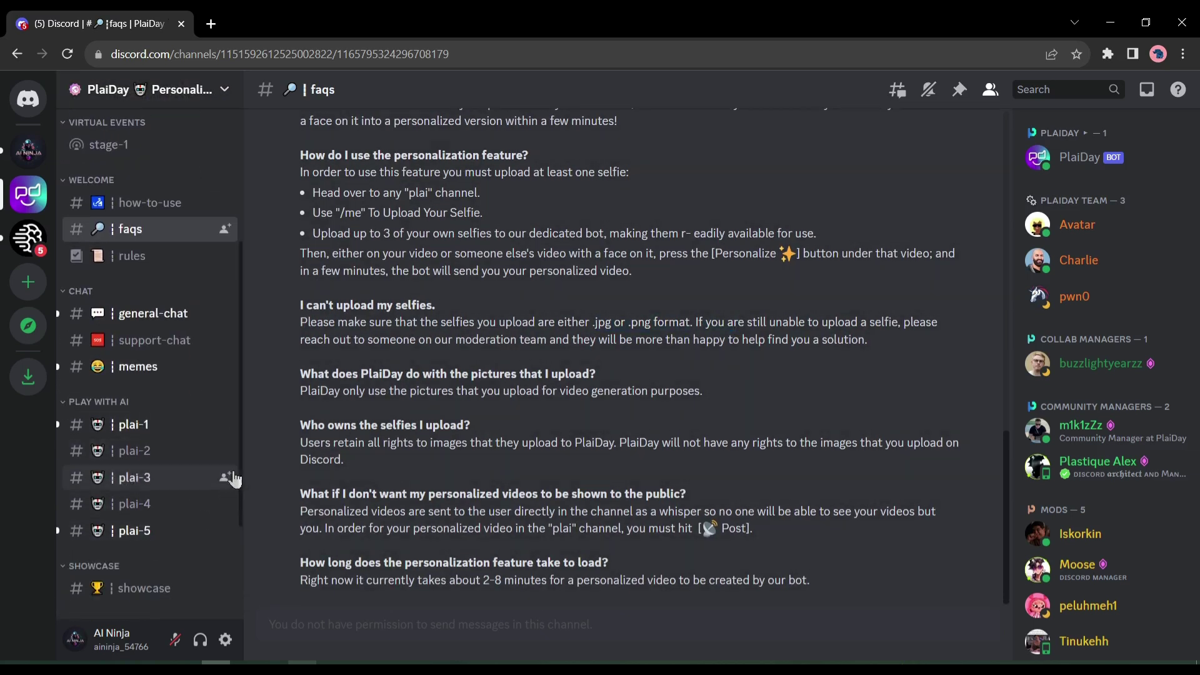
click(146, 536)
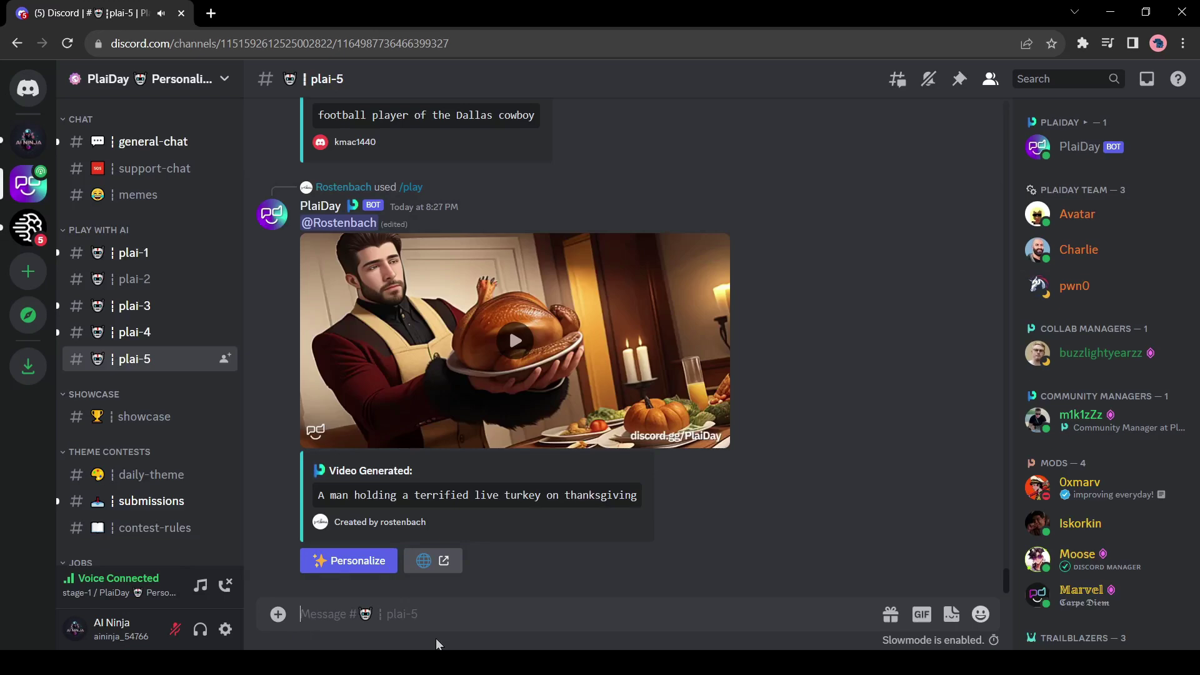
- Generate a video using /play with the prompt "A scene in a dystopian city where some girls are fighting for access water"
text(/)
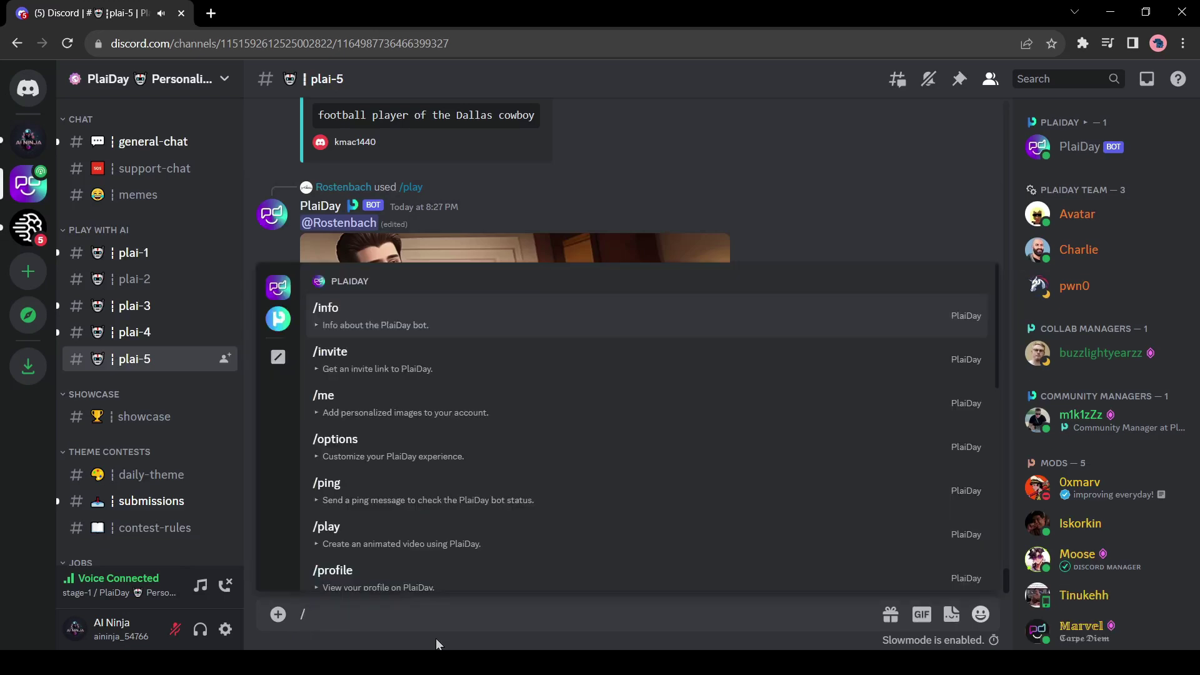
text(play)
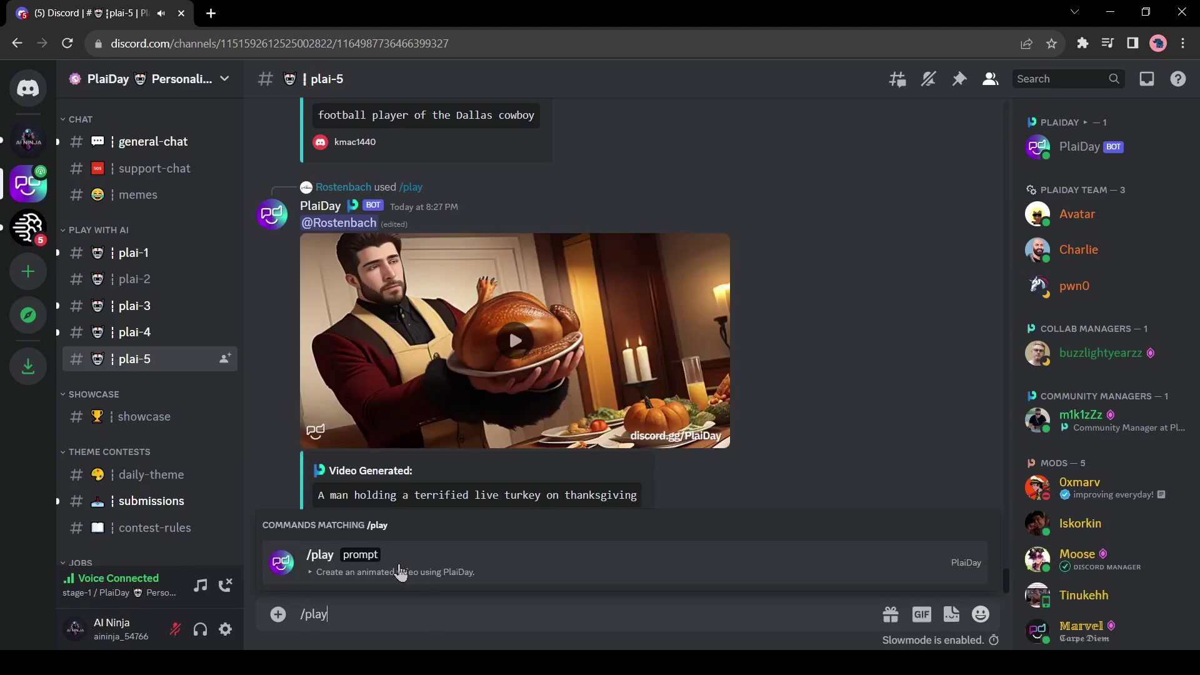
click(399, 570)
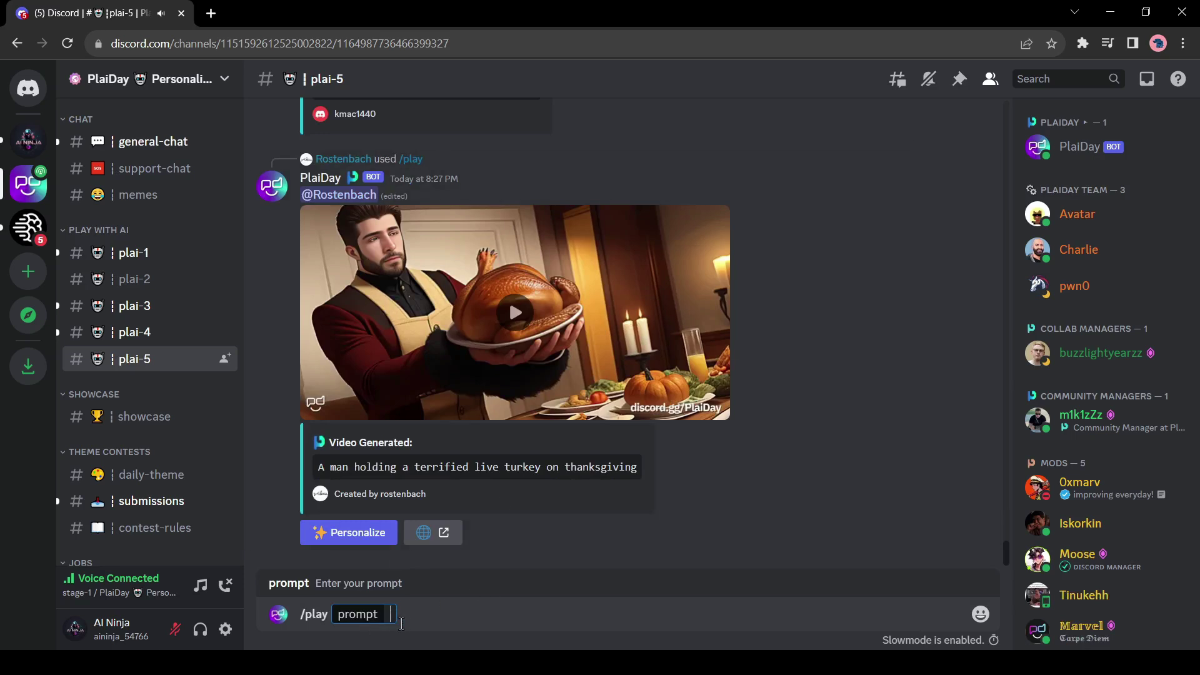
text(A scene in a dystopian city where some g)
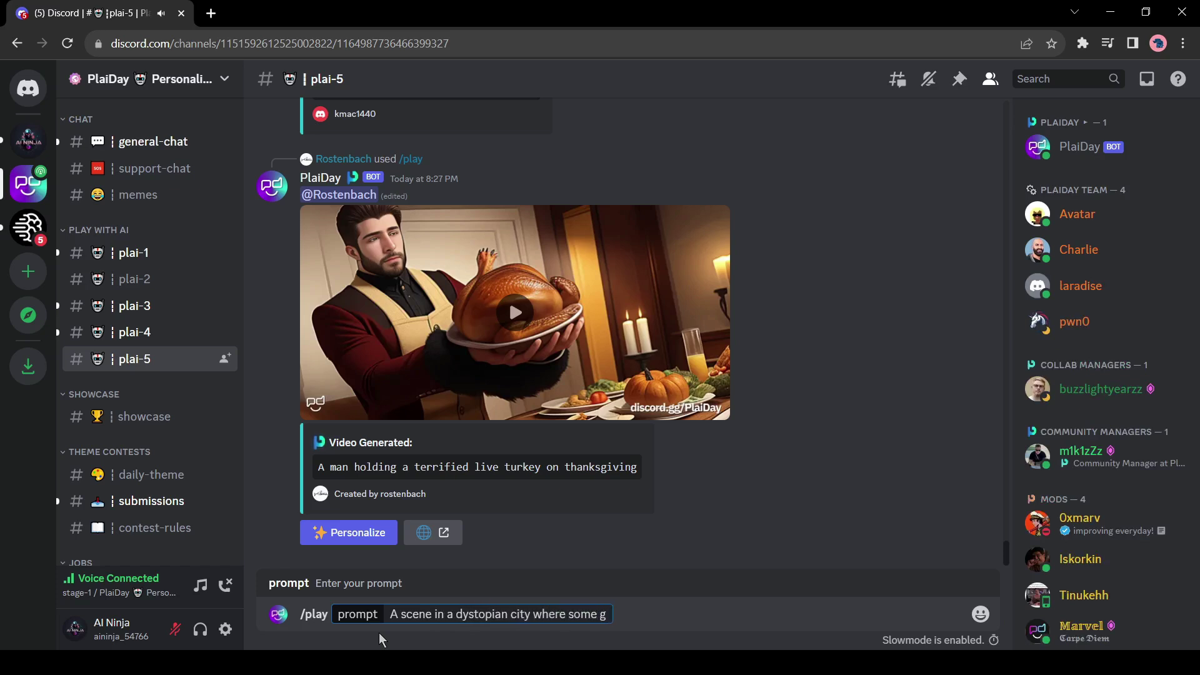
text(irls are fighting for access)
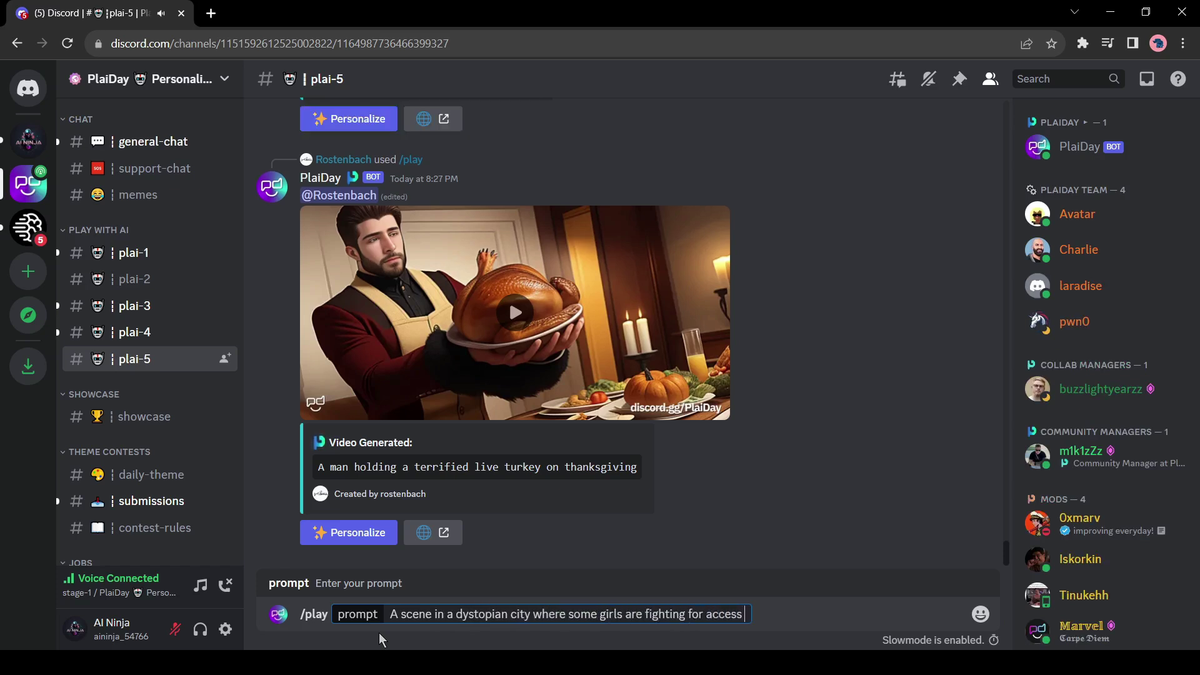
text( water)
key(Return)
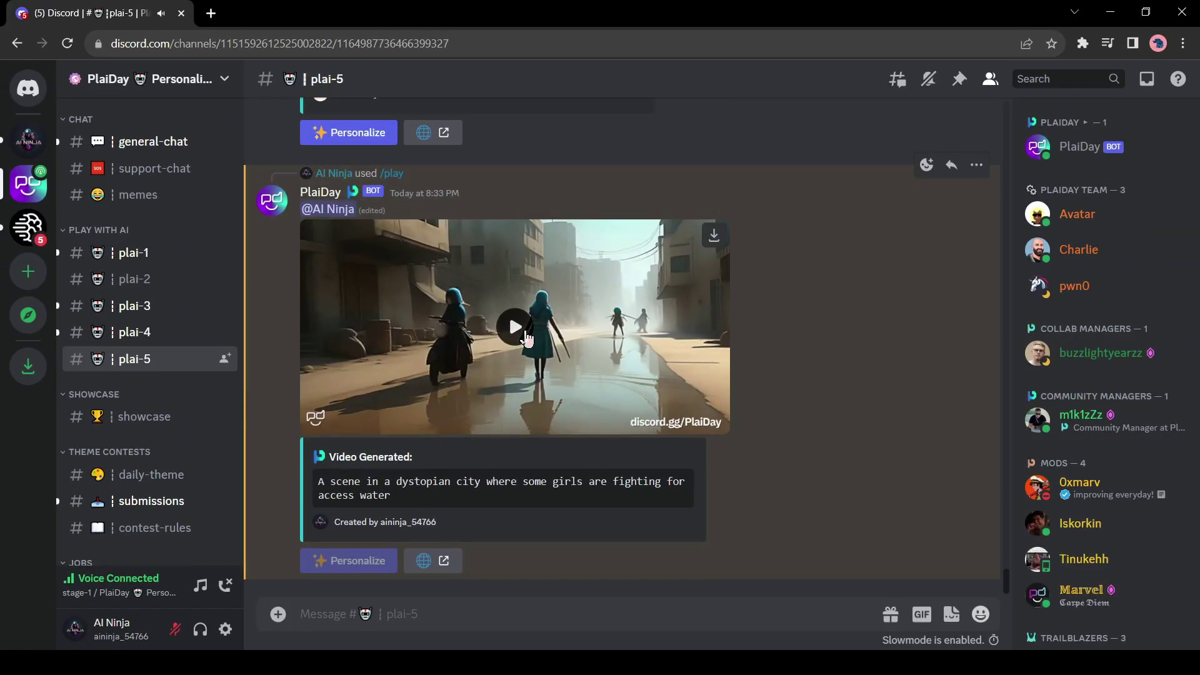
- Play the generated dystopian city video and watch it through
click(526, 338)
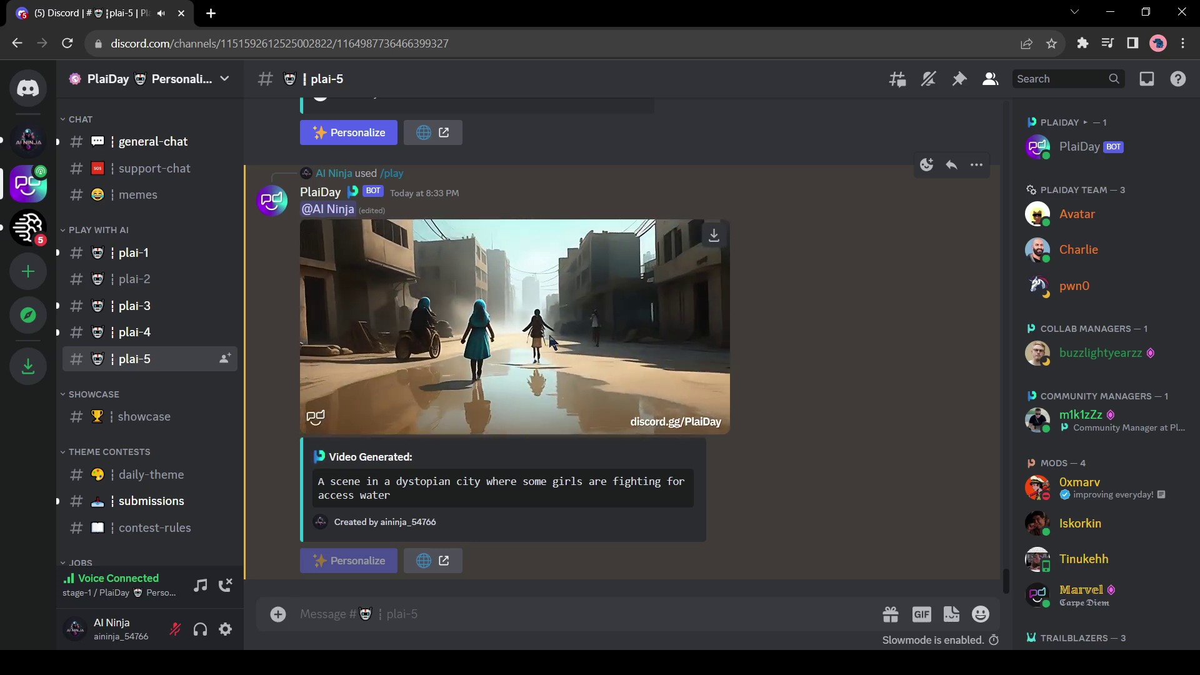
click(312, 423)
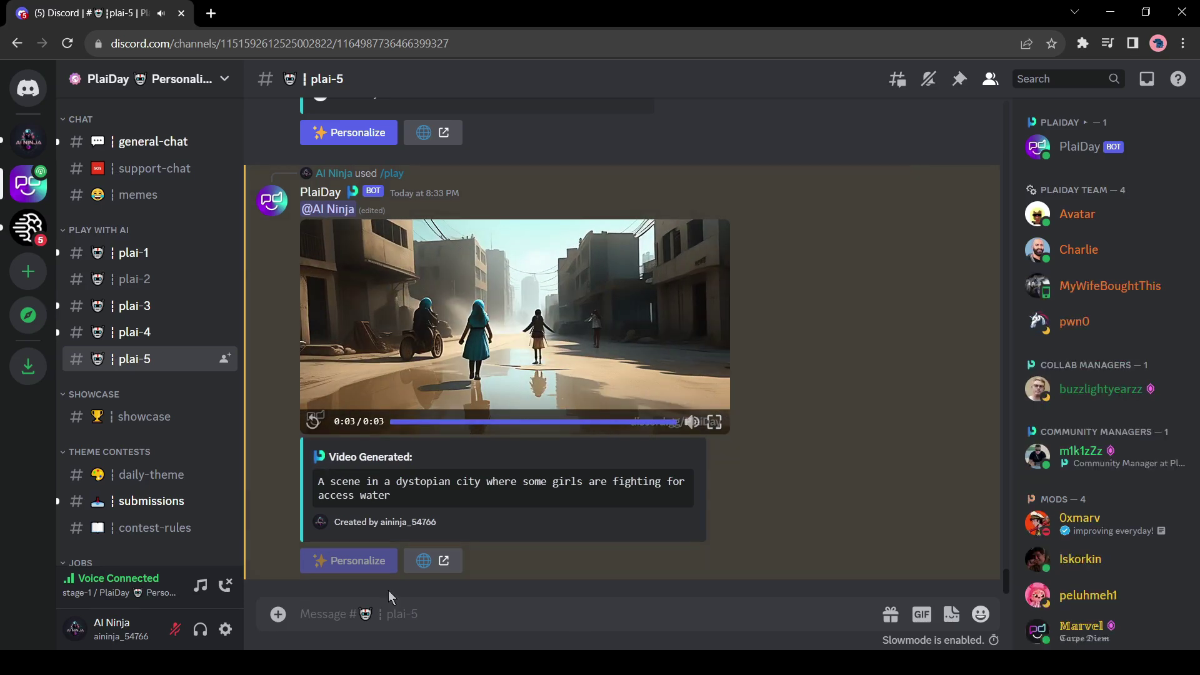
- Start a /play prompt reading "A young couple strolls hand in hand along a secluded, moonlit beach, while stars twinkle in the night sky, photorealistic and cinematic"
text(/)
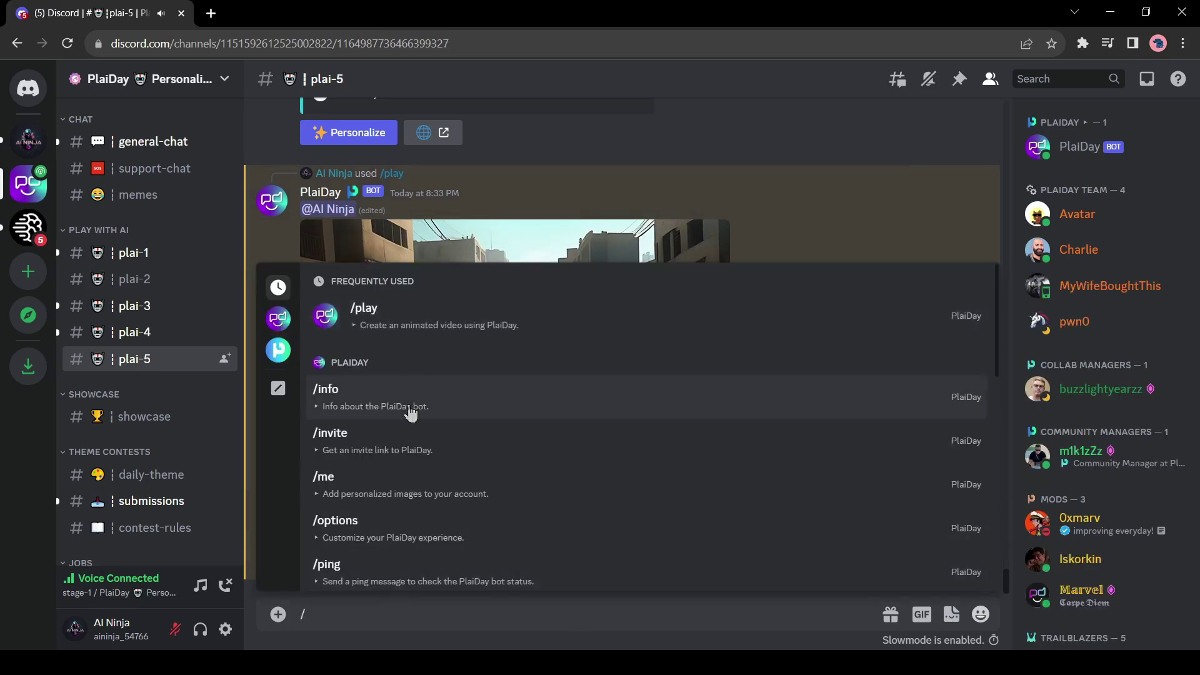
click(493, 332)
text(A young couple strolls hand in hand along a secluded, moonlit beach, while stars twinkle in the night sky, photorealistic and cinematic.)
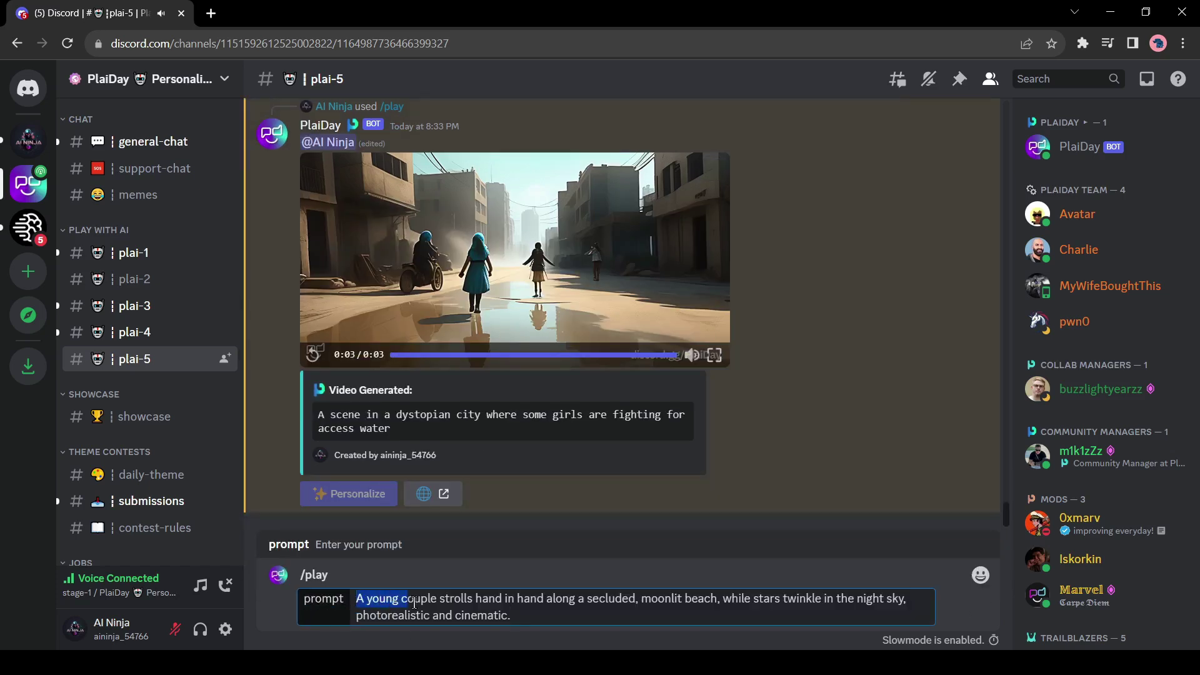
- Append ", 4K, Realistic" to the moonlit beach prompt, submit it, and play the generated video
drag(618, 601, 930, 596)
drag(381, 614, 457, 615)
click(546, 616)
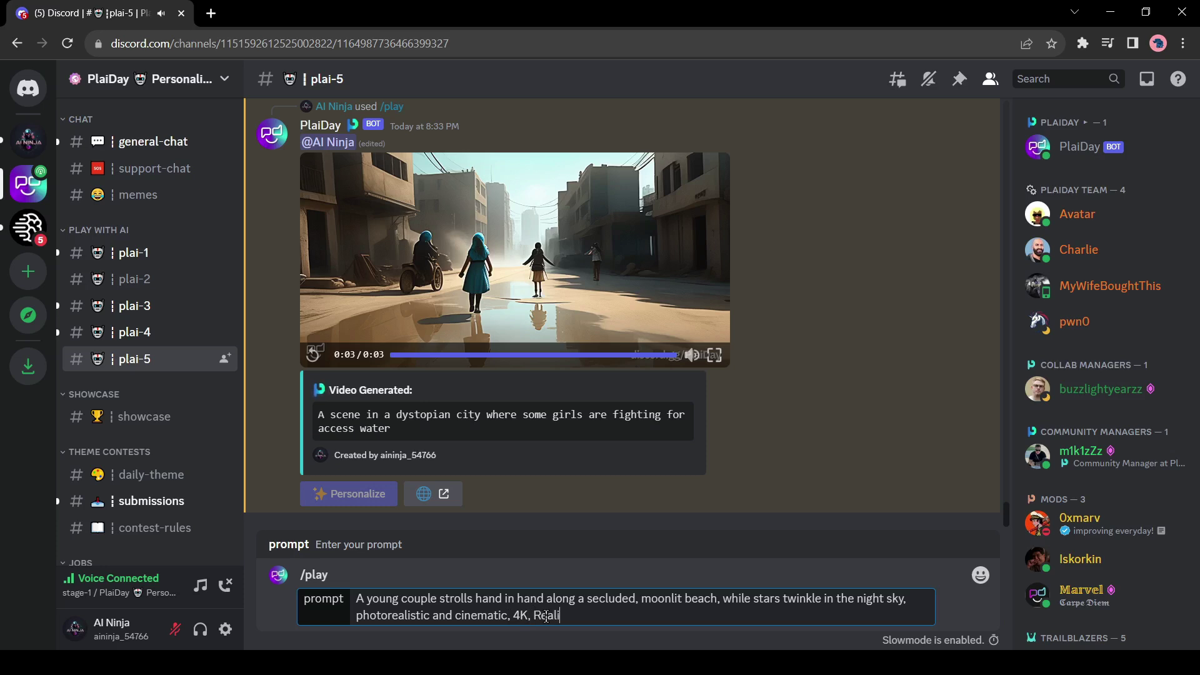
key(Return)
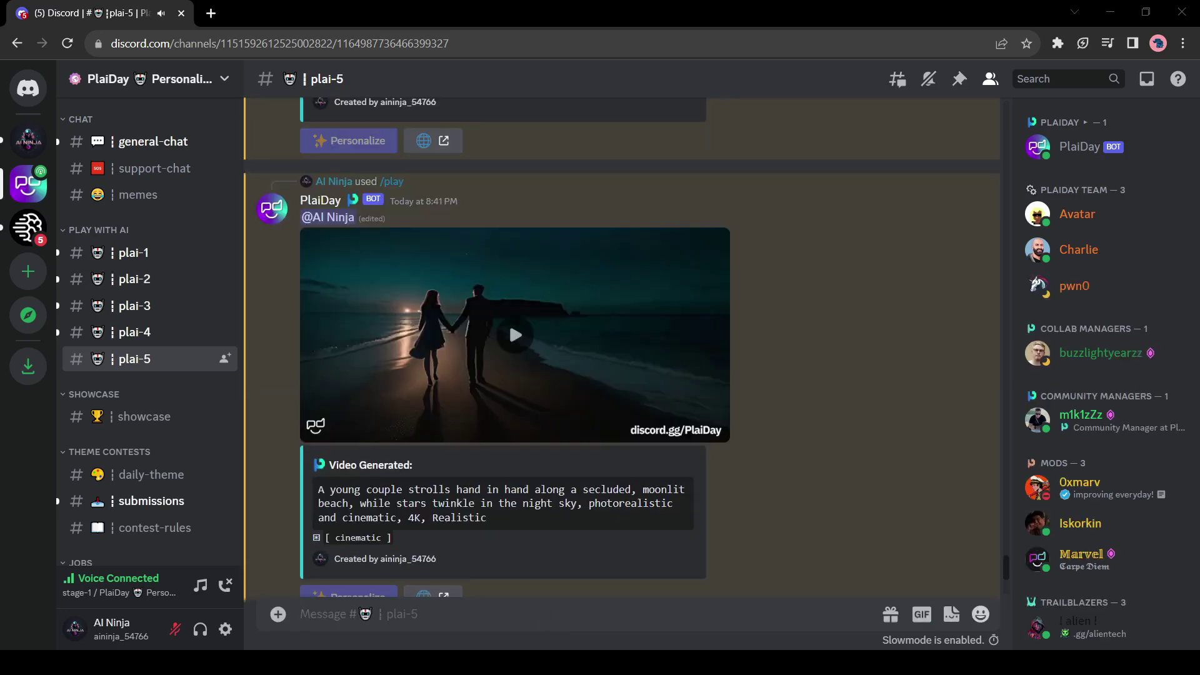
click(511, 328)
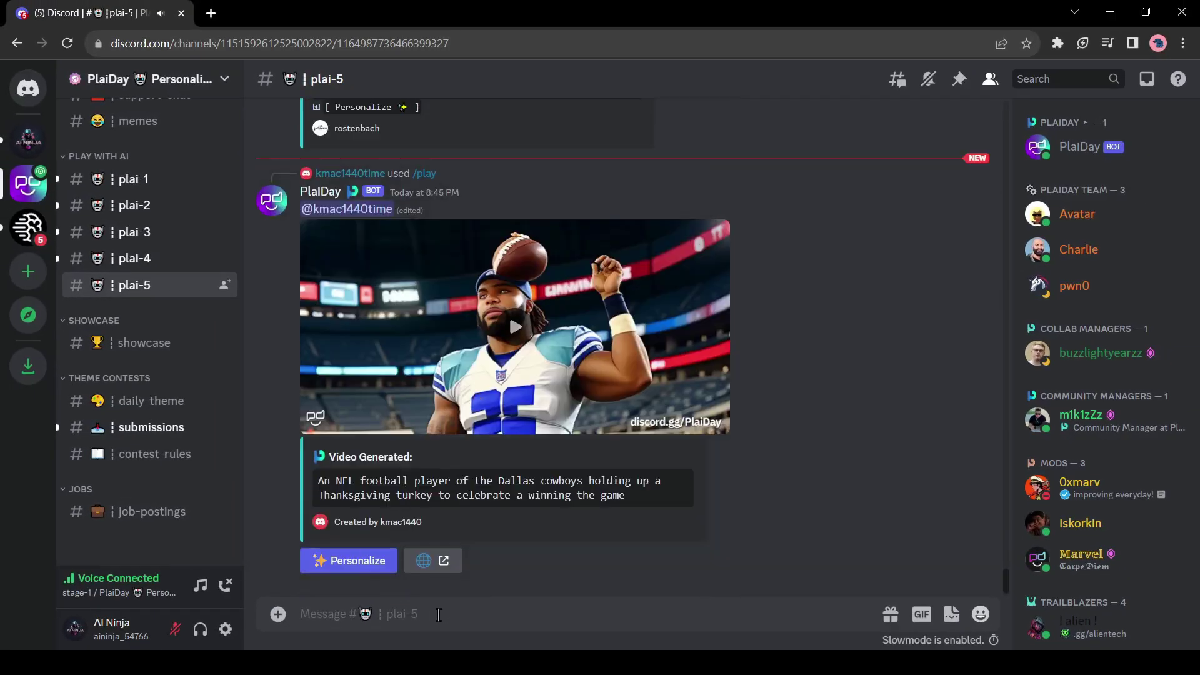
- Generate and play a /play video with the prompt "a close-up of girl from futuristic city, walking in a stret, 4k, realistic"
text(/)
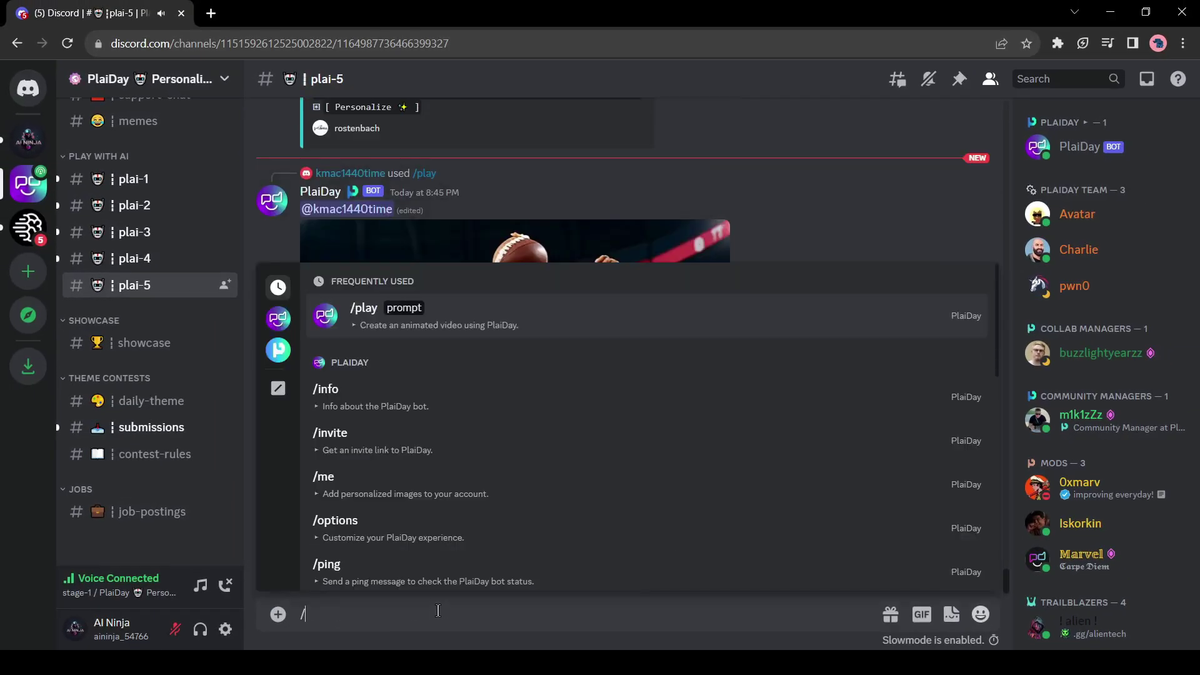
click(502, 333)
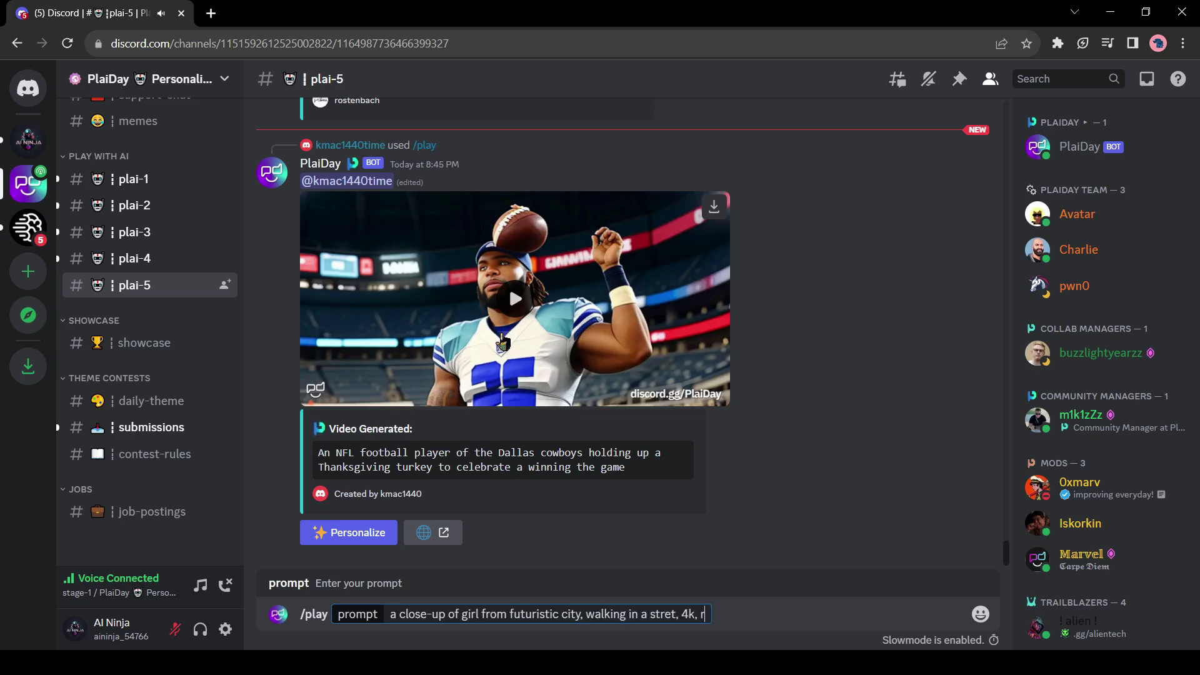
key(Return)
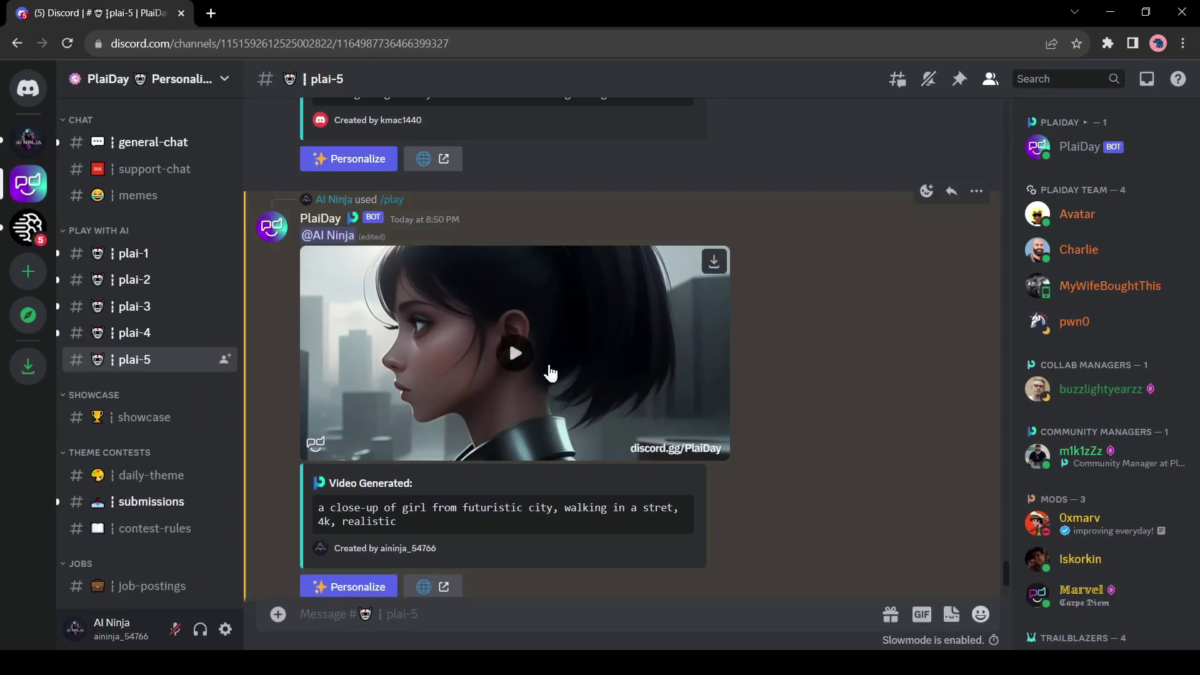
click(515, 355)
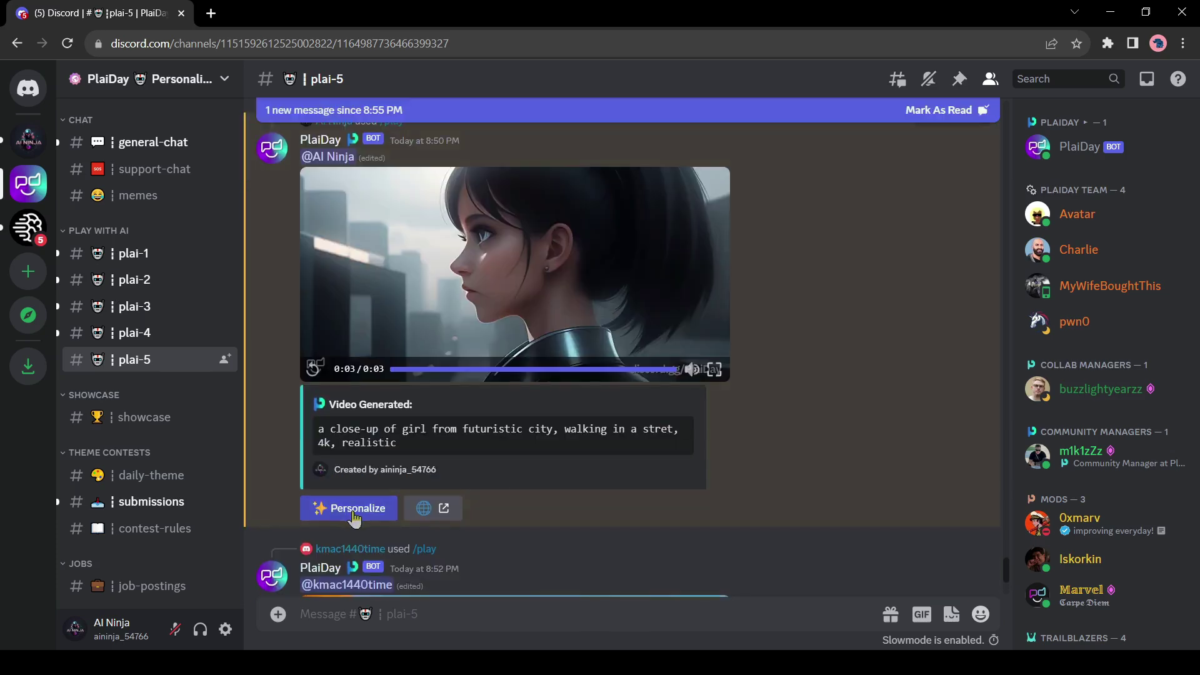
- Request personalization of the futuristic city girl video and read the bot's direct-message instructions
click(349, 511)
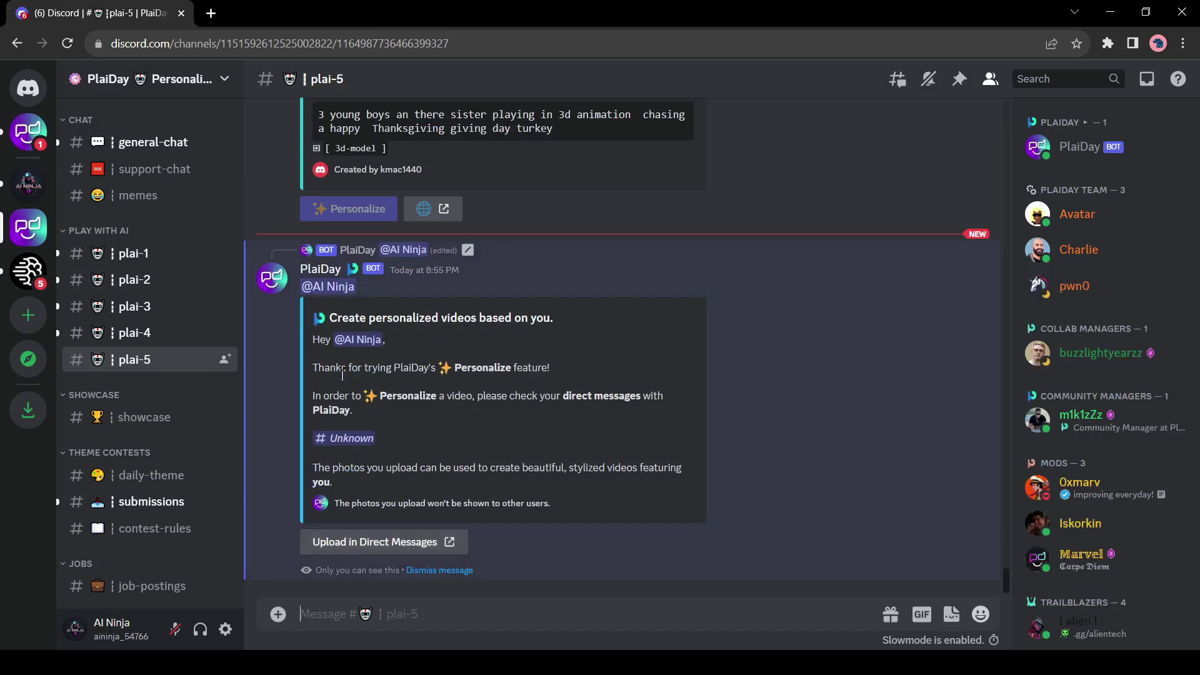
drag(381, 402, 647, 403)
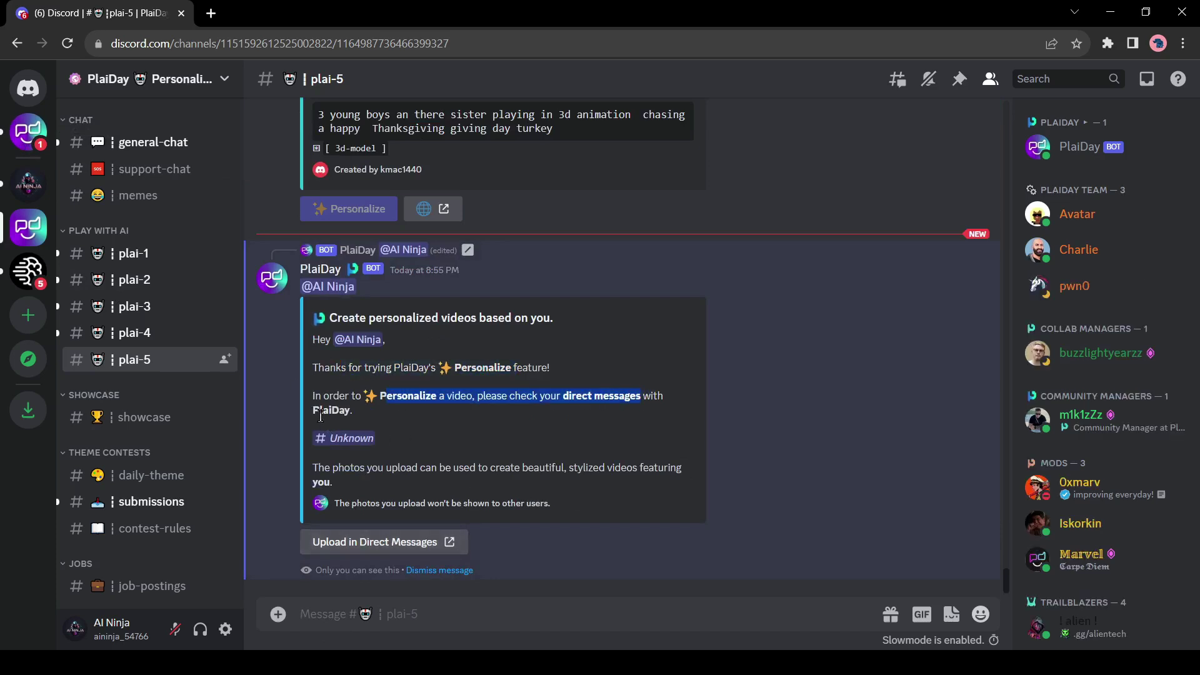
drag(320, 413, 354, 412)
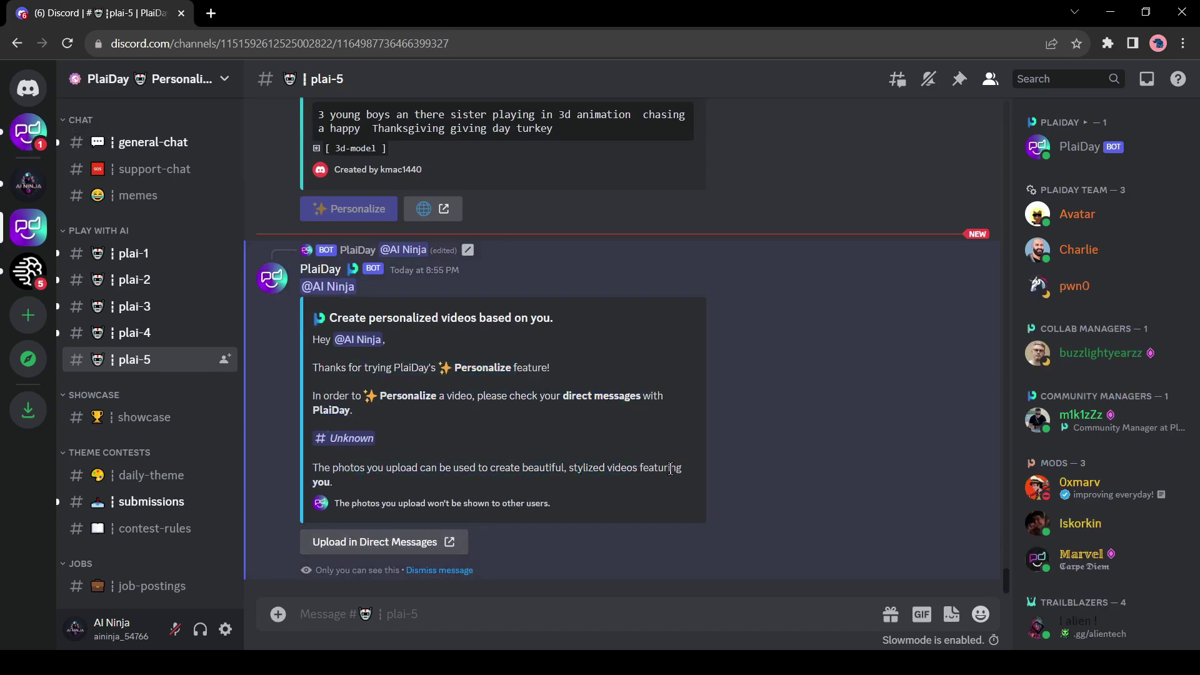
- Run the /me command in plai-5 to add personalized images to the account
text(/)
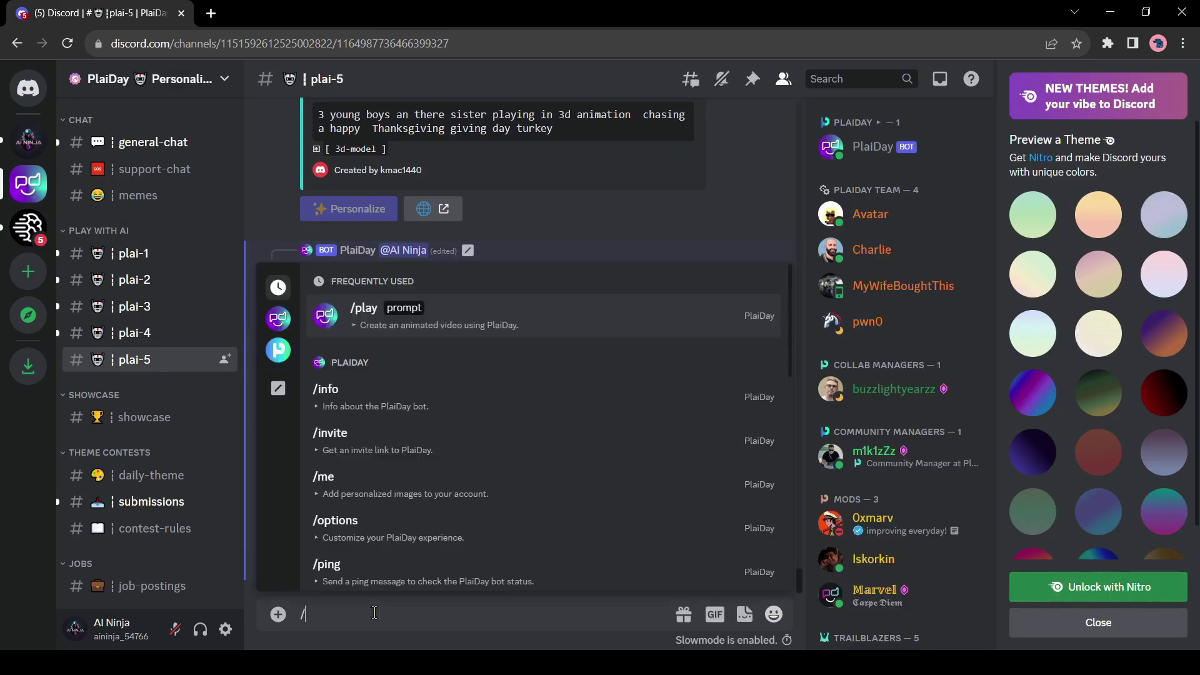
click(390, 491)
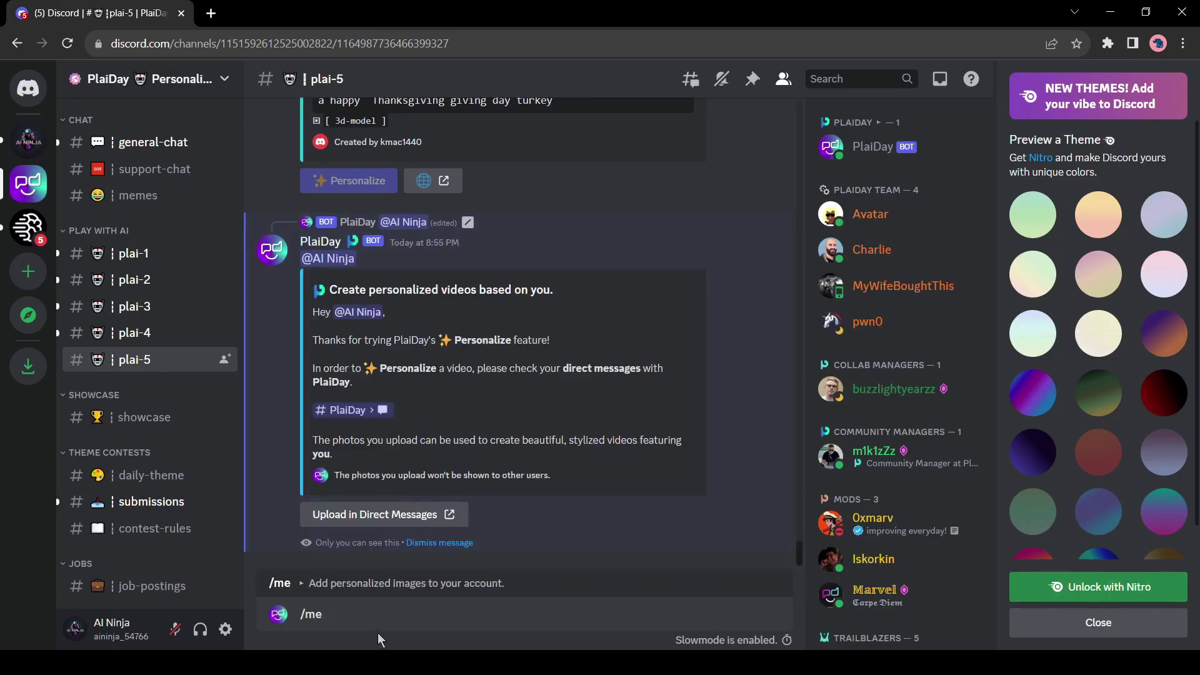
key(Return)
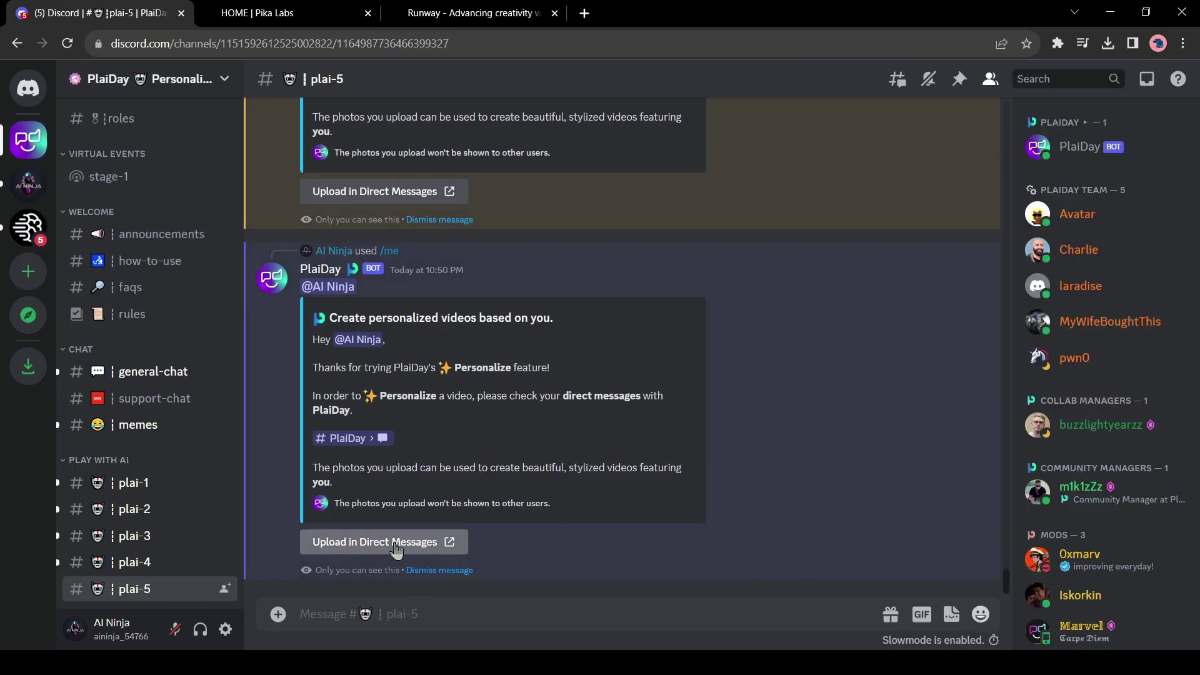
- Upload the three Leonardo_Vision_XL portrait images in the direct messages with the PlaiDay bot and send them
click(393, 542)
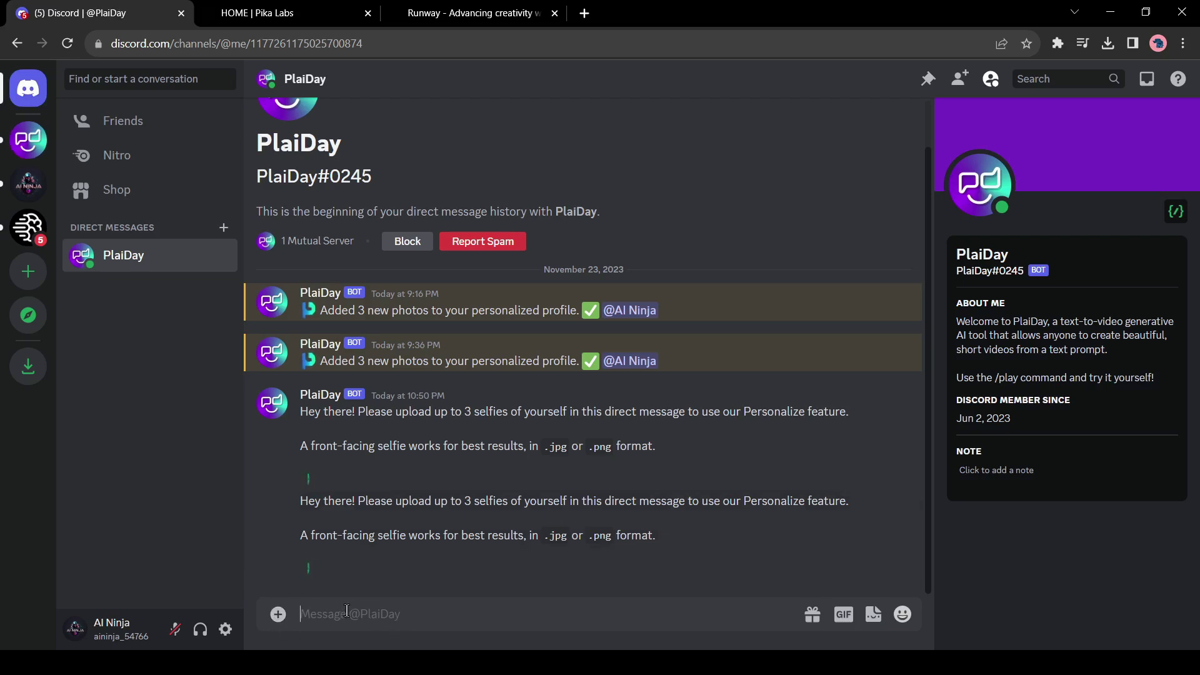
click(278, 617)
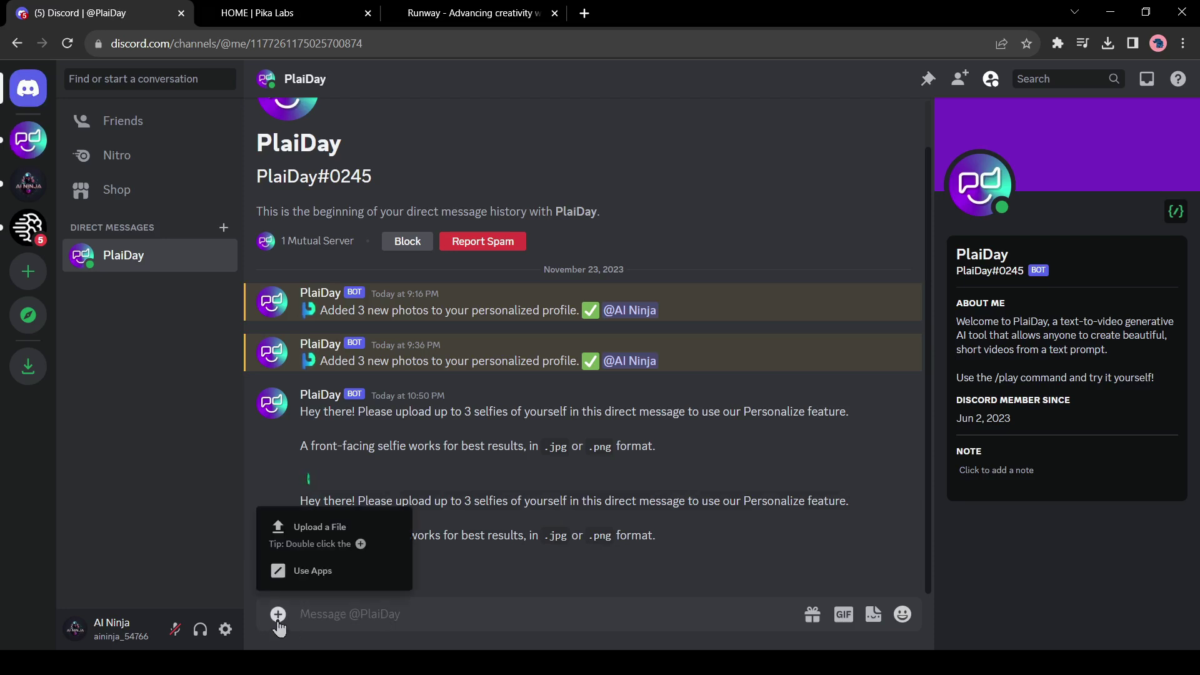
click(354, 536)
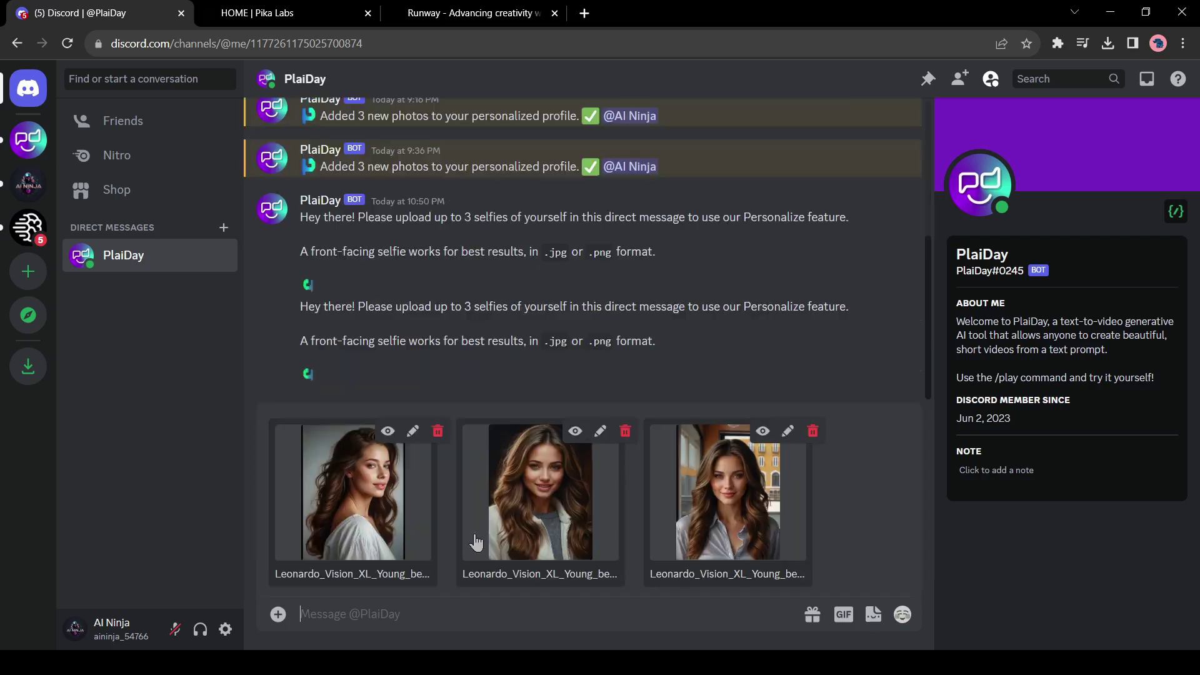
key(Return)
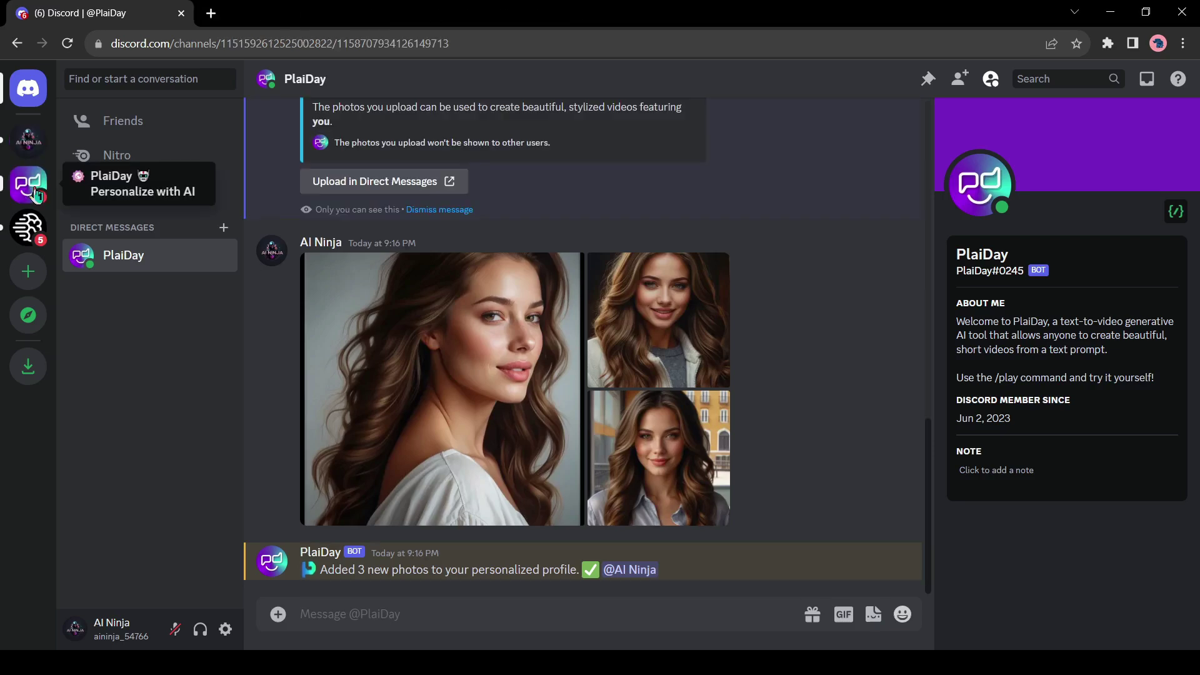
- Return to the PlaiDay server's plai-5 channel and personalize the futuristic city girl video
click(28, 184)
click(118, 524)
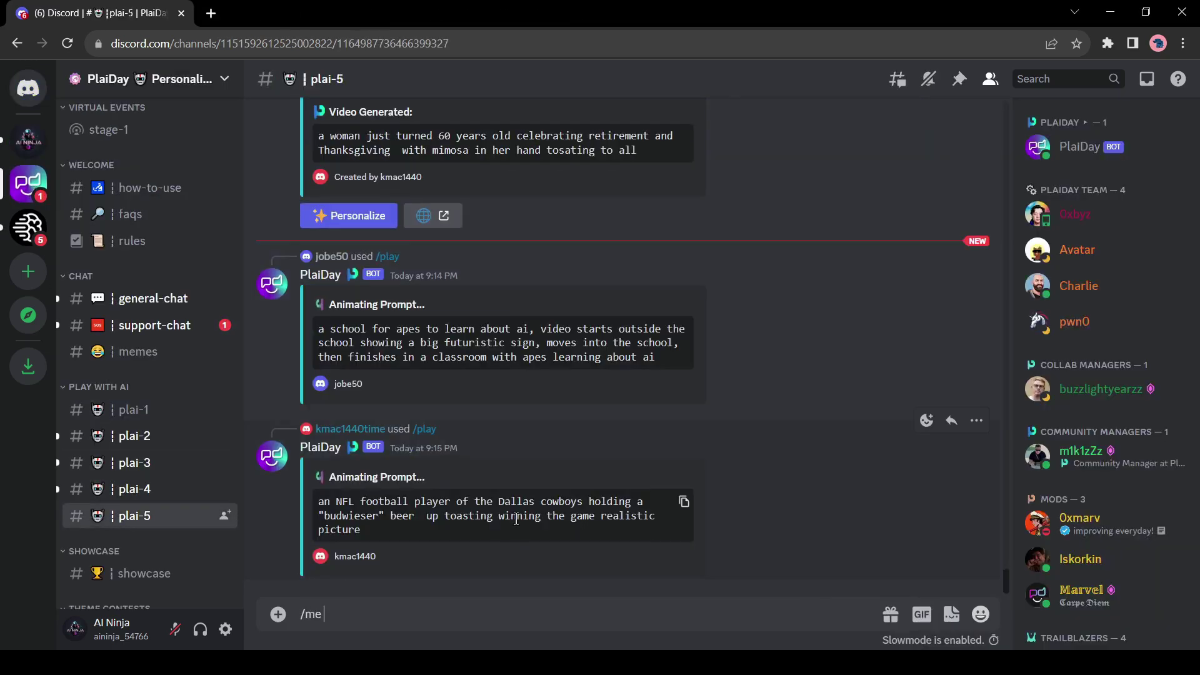
scroll(518, 525, up, 5)
scroll(517, 525, up, 15)
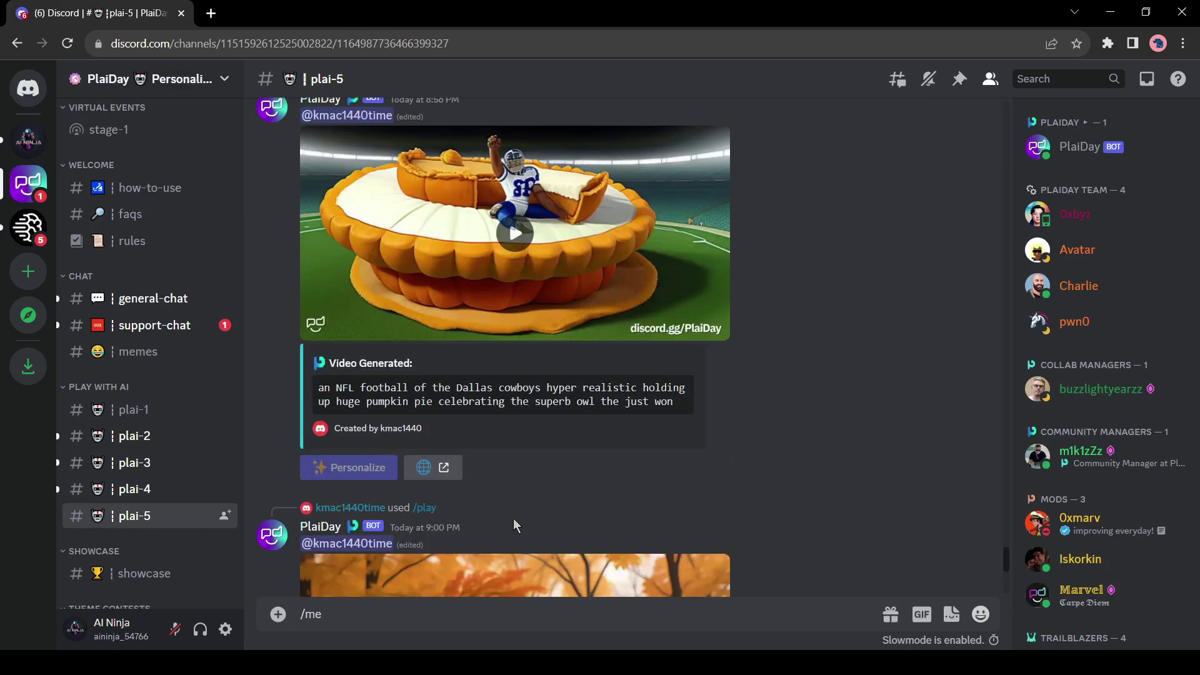
scroll(516, 527, up, 5)
scroll(438, 534, down, 3)
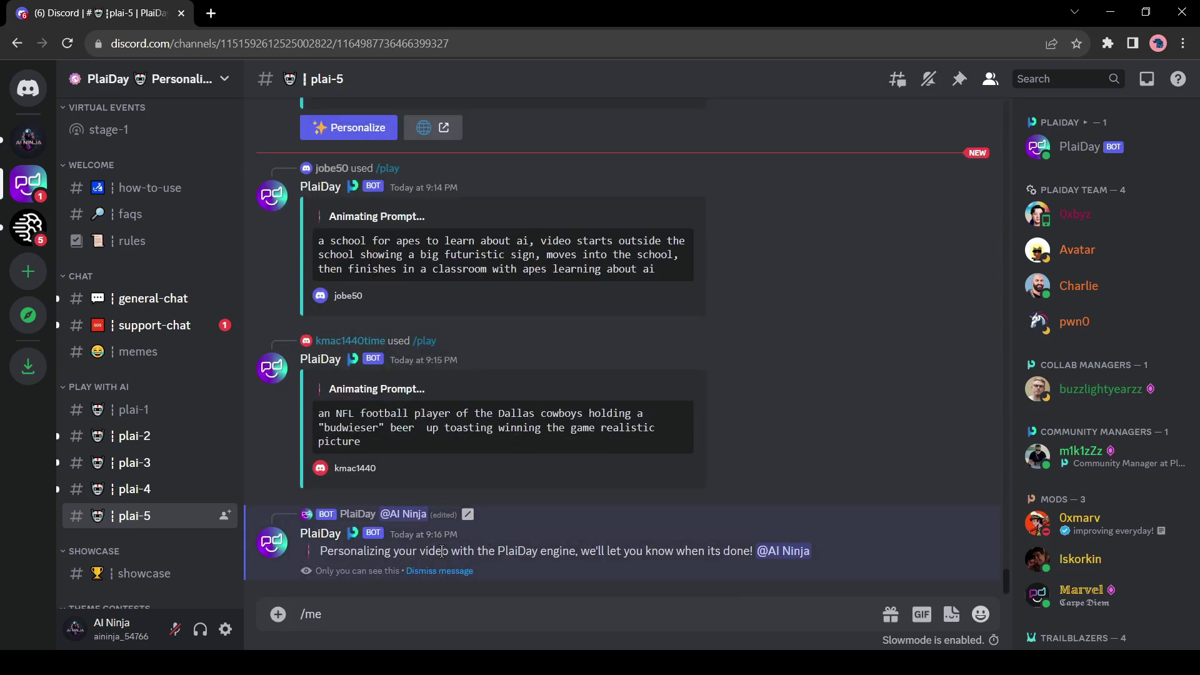
- Personalize another member's video of a 60-year-old woman celebrating retirement and Thanksgiving with a mimosa
scroll(662, 491, up, 5)
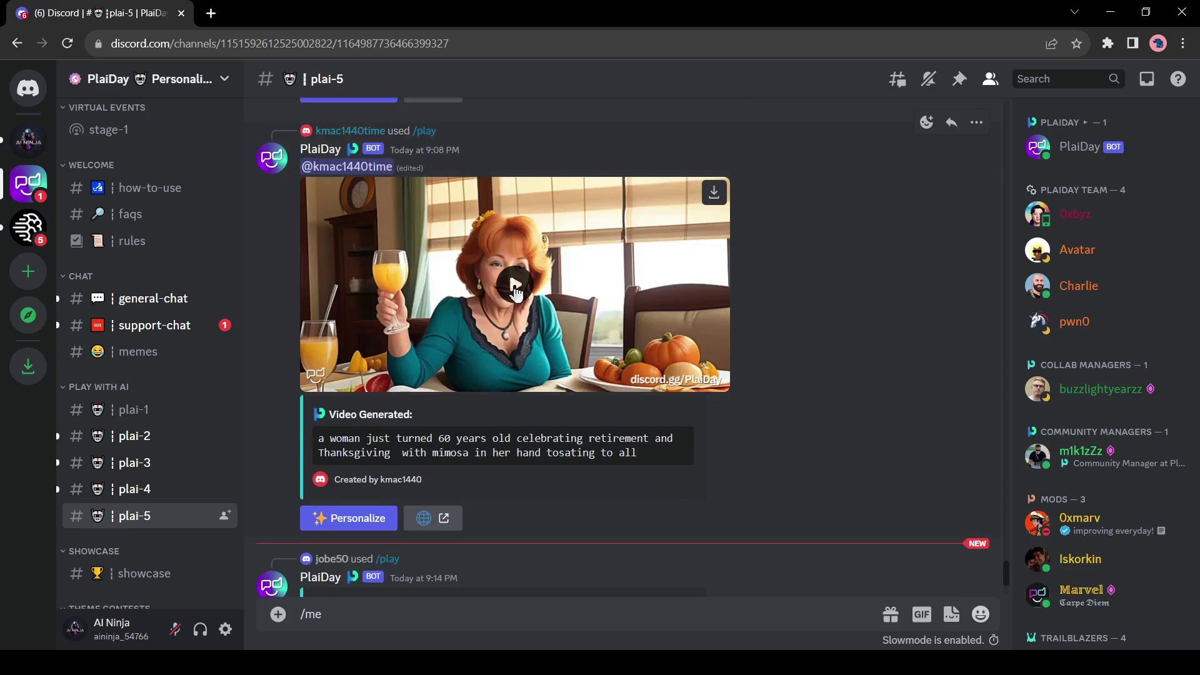
scroll(508, 348, up, 1)
scroll(509, 348, down, 2)
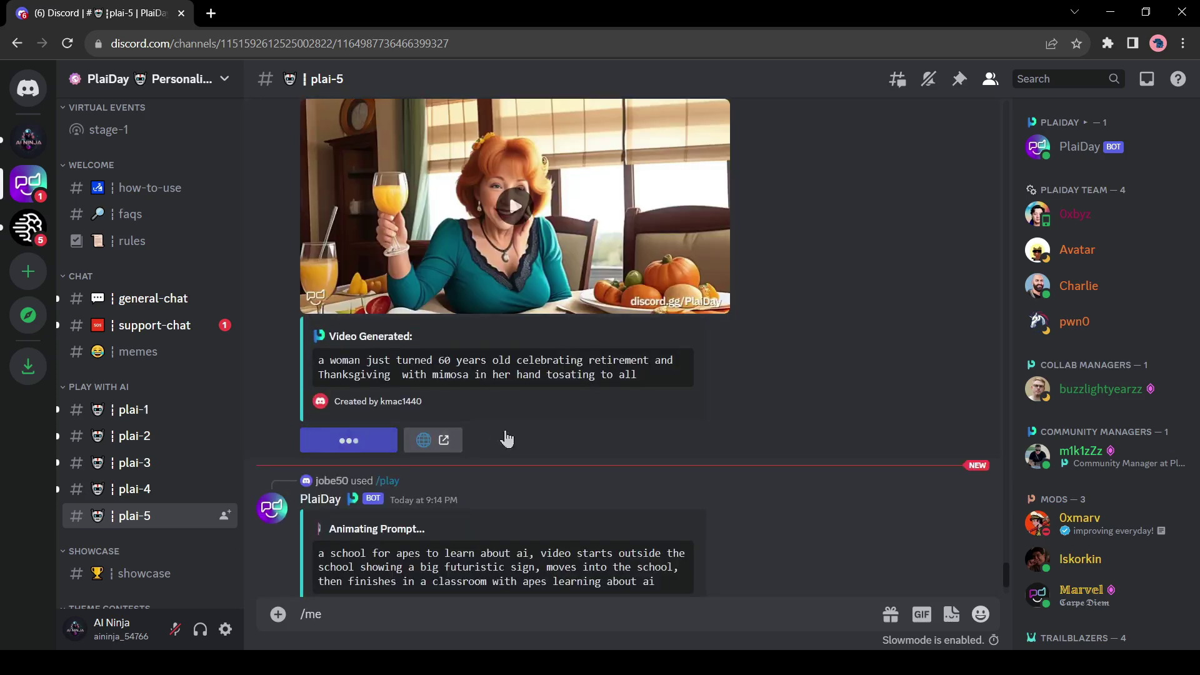
scroll(581, 438, down, 5)
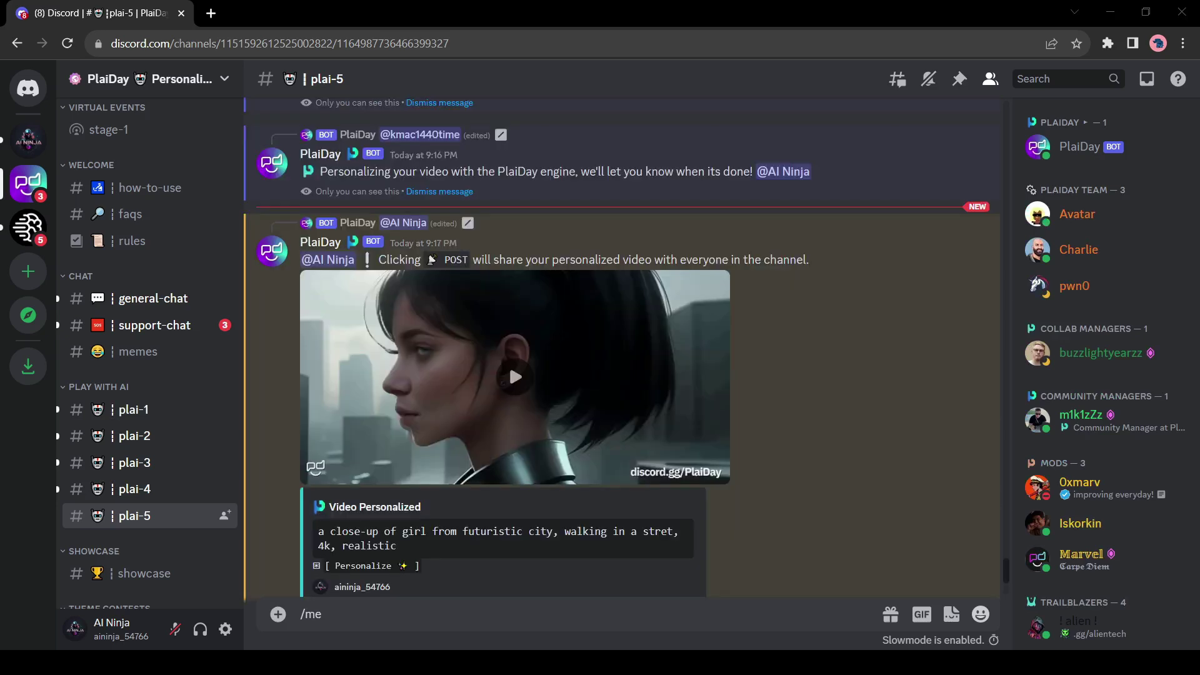
- Play the personalized futuristic city girl video and view the personalized retirement celebration video
click(516, 376)
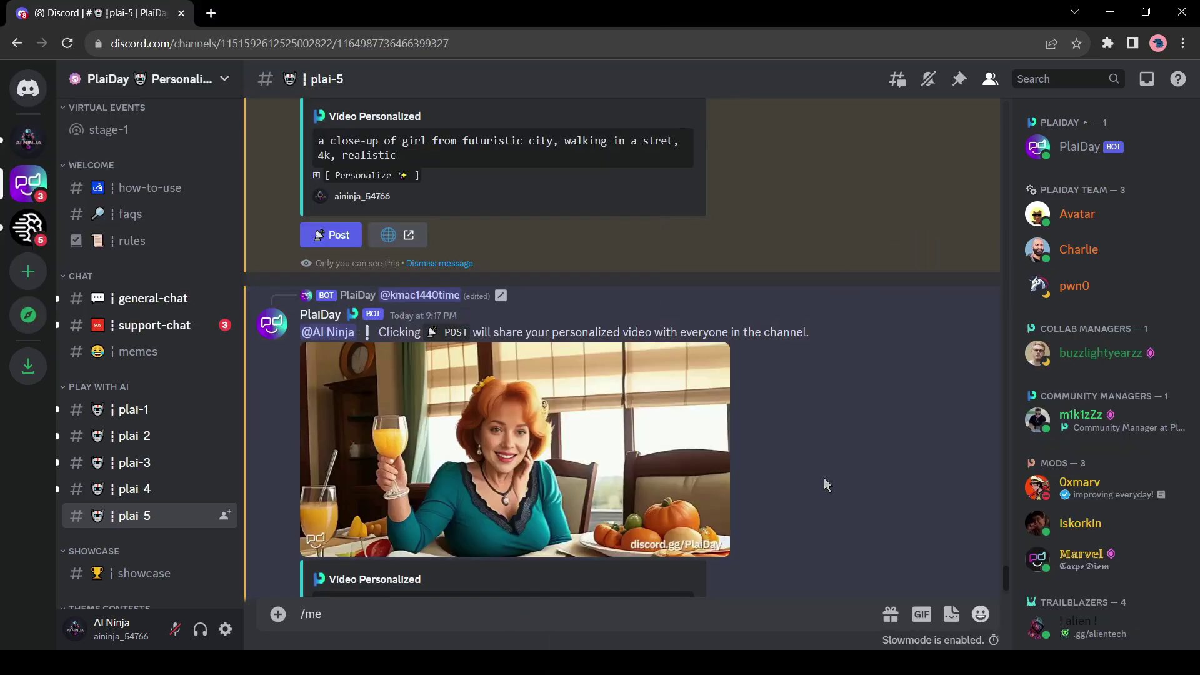
click(688, 481)
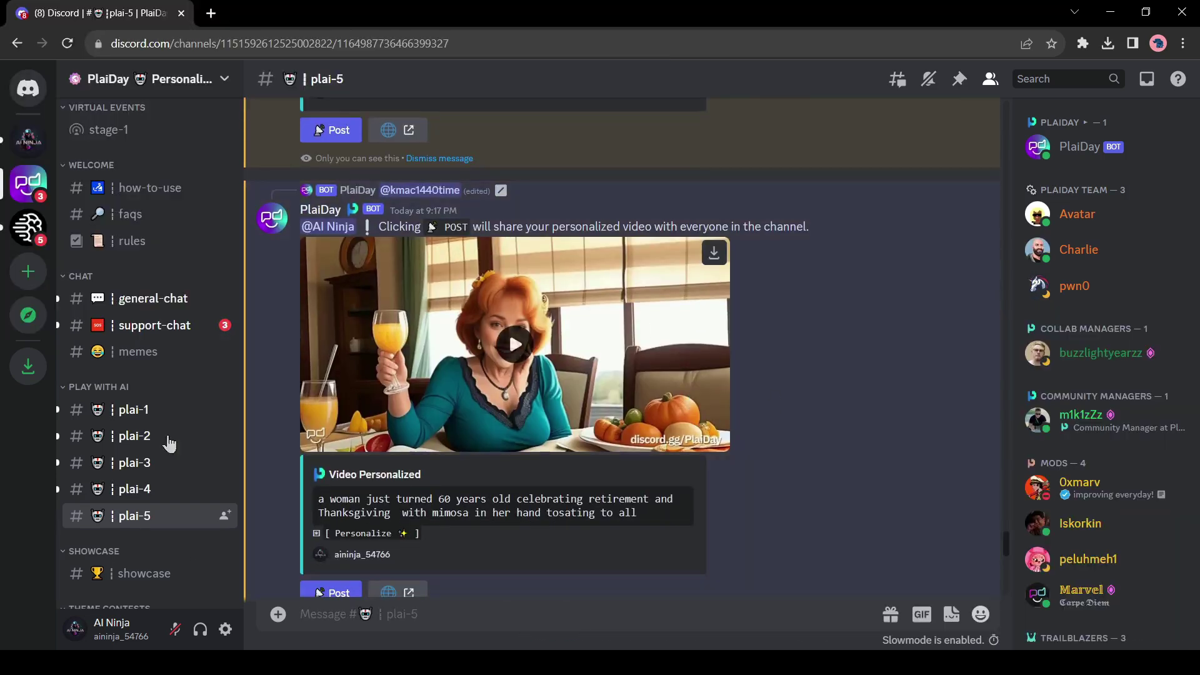
- Find another member's "harry poter as an Indian" video in plai-5 and personalize it
scroll(610, 430, down, 10)
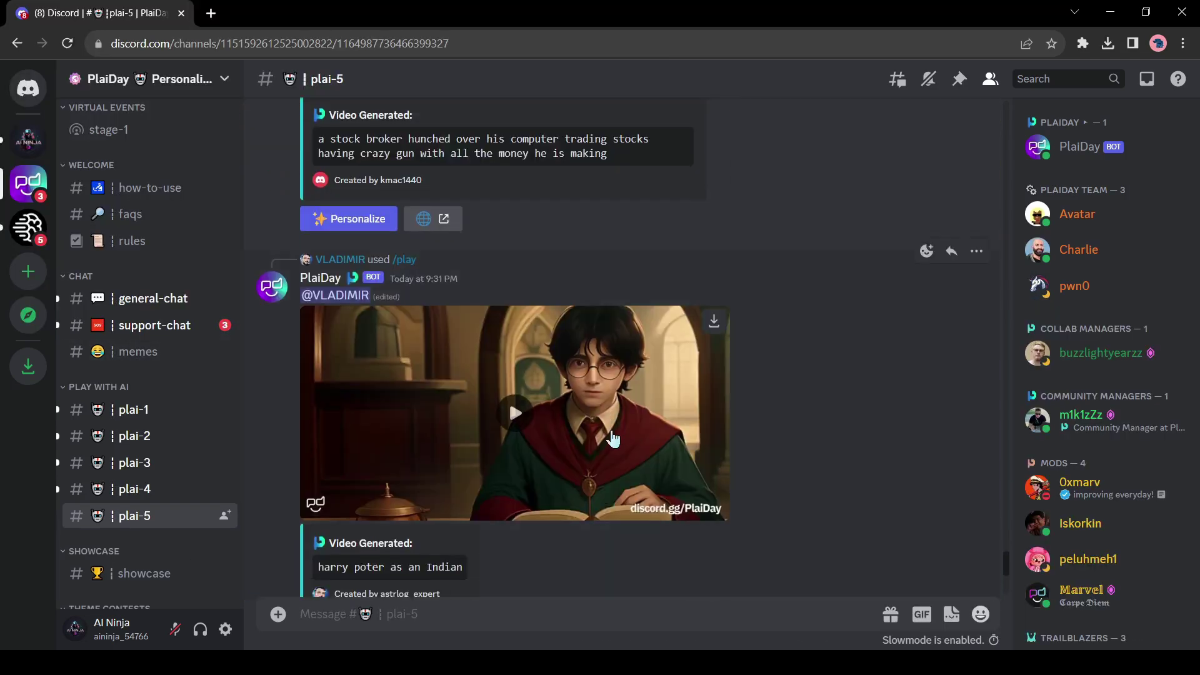
scroll(482, 488, down, 2)
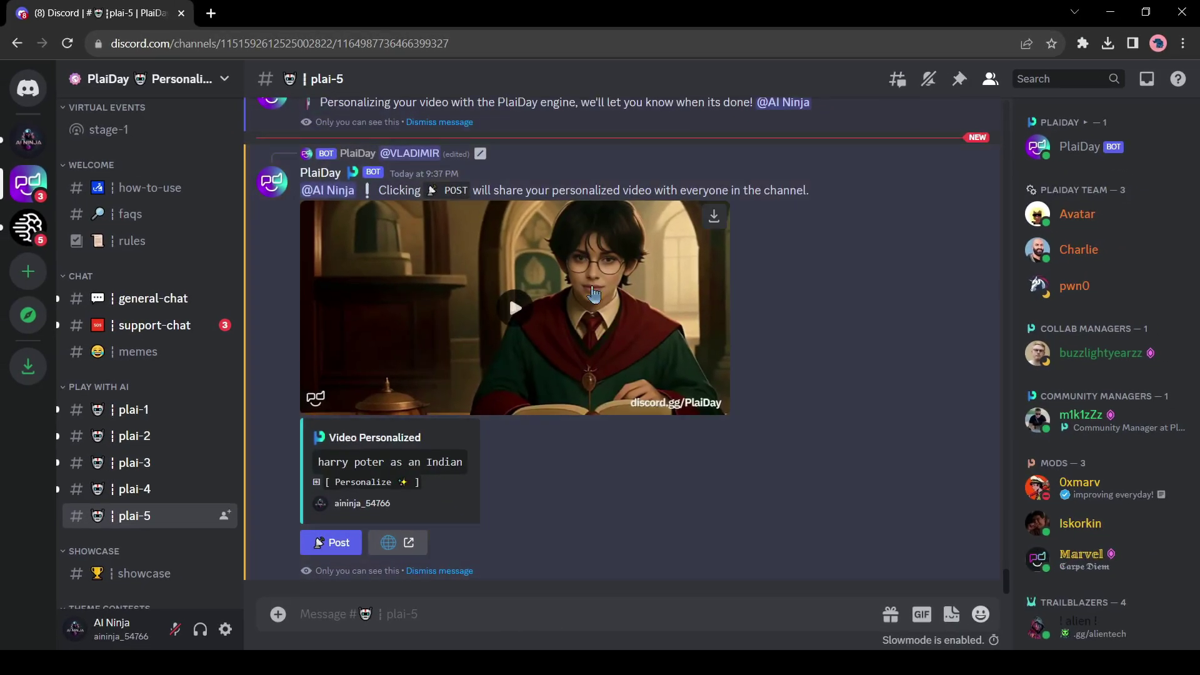
- Play the personalized "harry poter as an Indian" video and download it
click(516, 309)
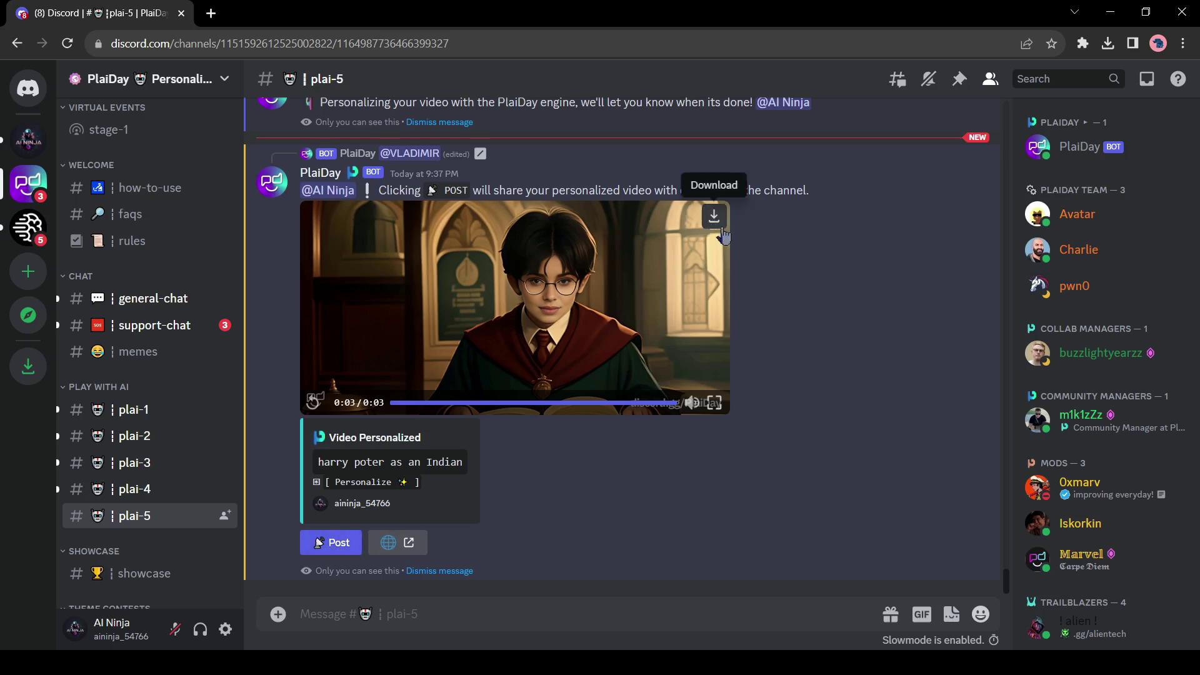
click(714, 219)
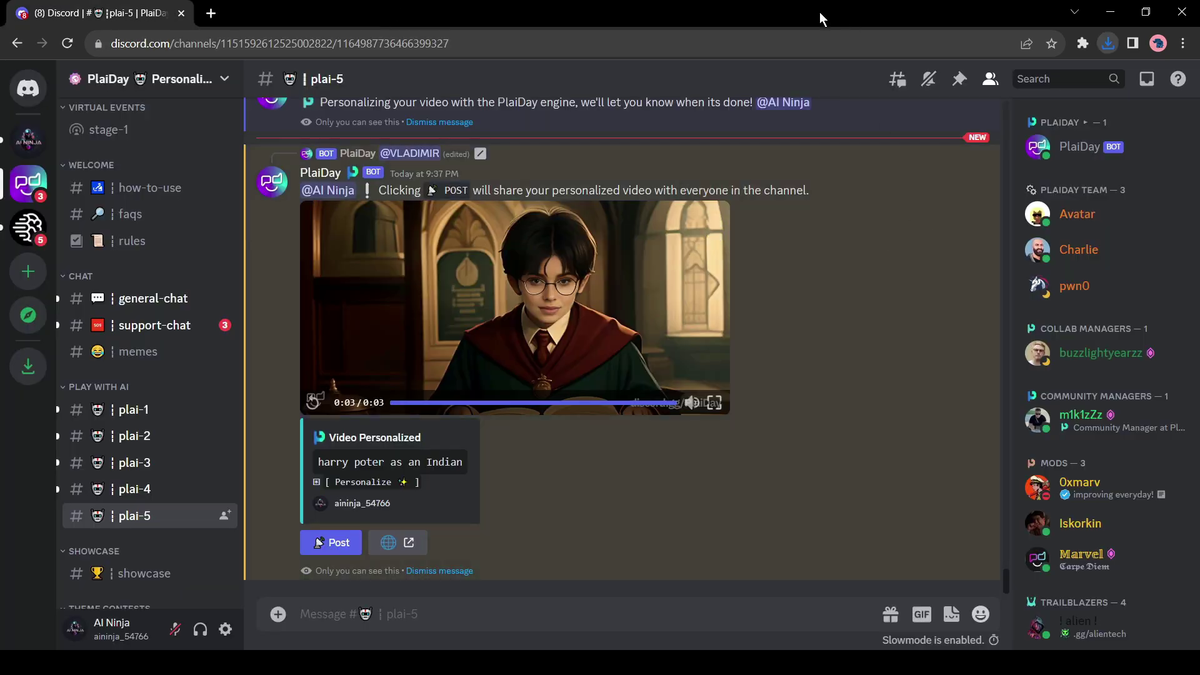